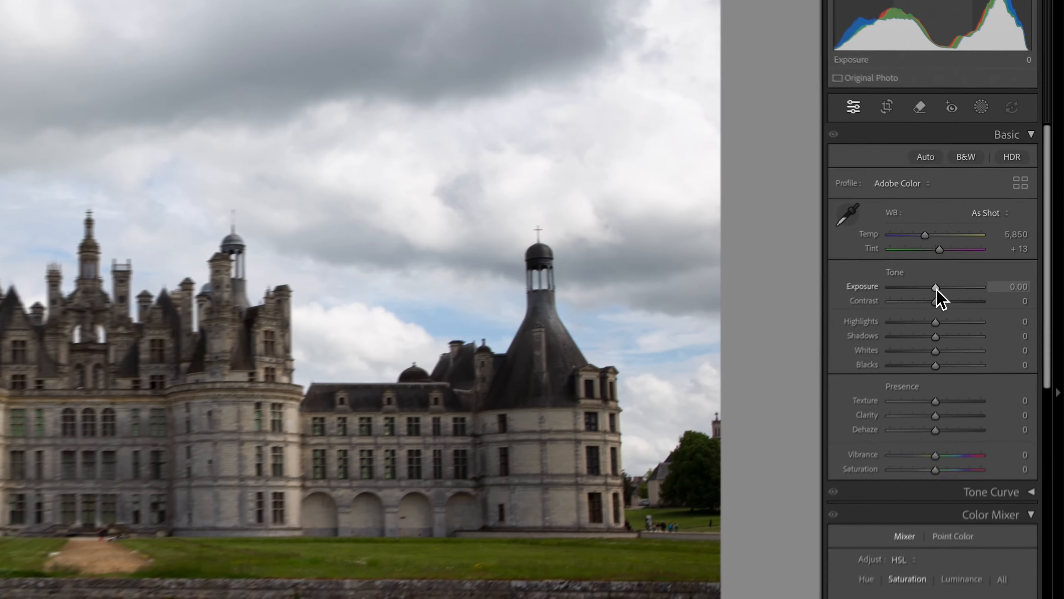
Step: Set the photo's tone to exposure +0.40, contrast +11, highlights −38, shadows +10, whites +27 and blacks −35
drag(993, 237, 974, 261)
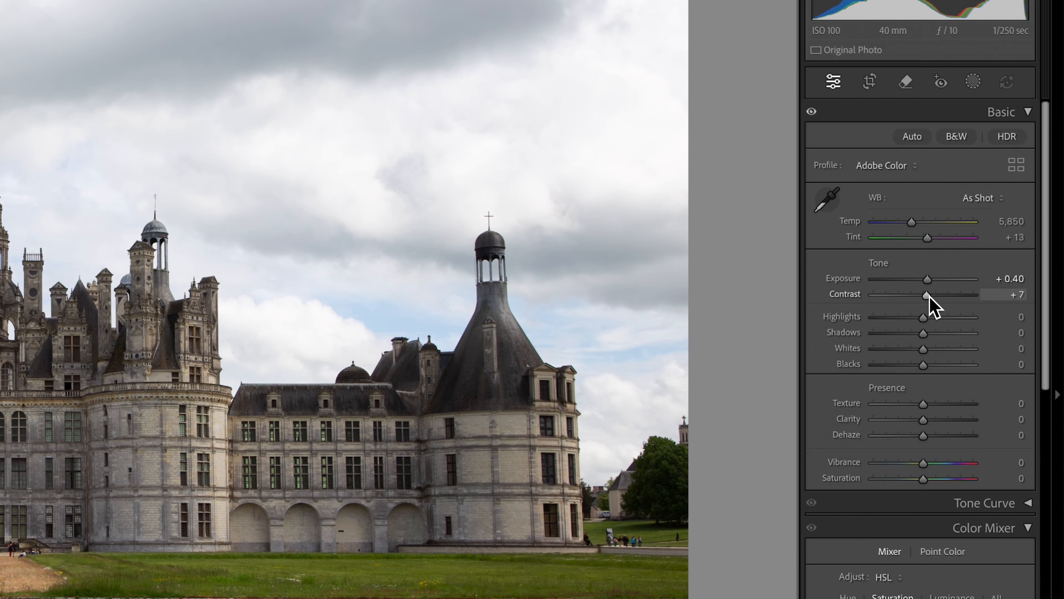
drag(930, 295, 904, 321)
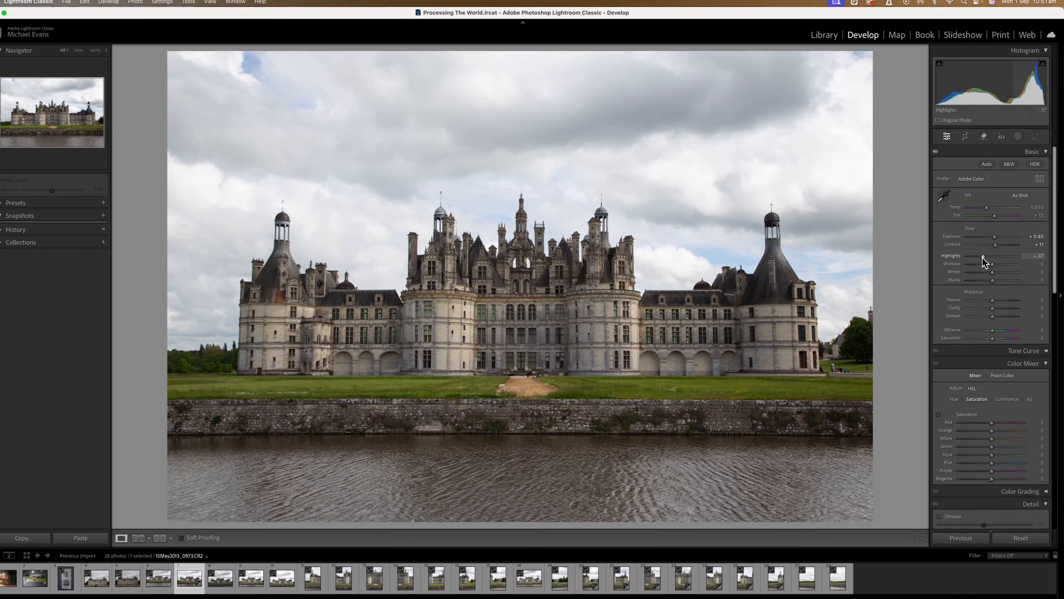
drag(983, 257, 998, 264)
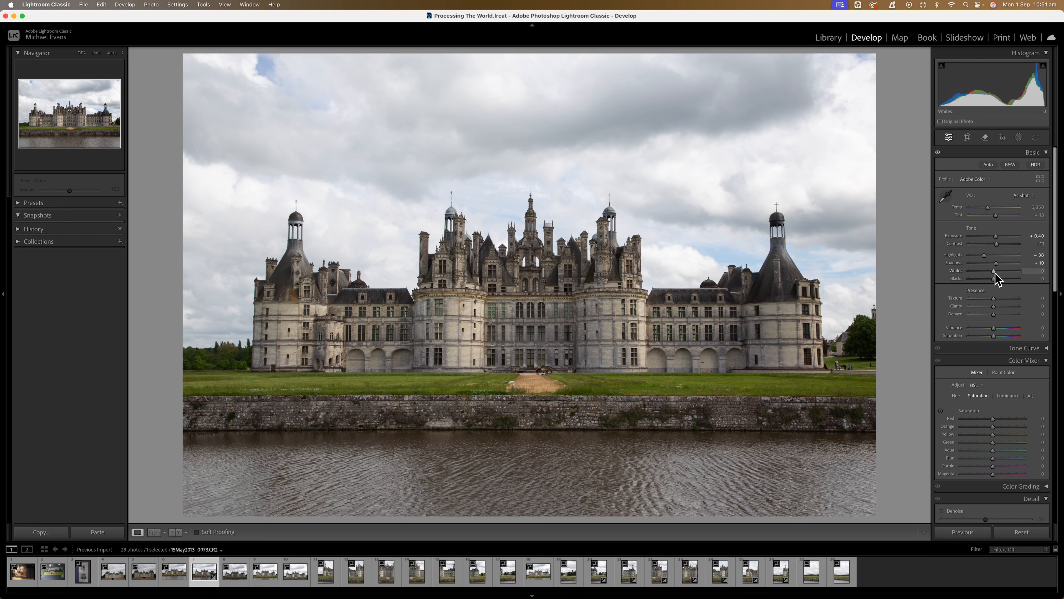
drag(995, 273, 990, 278)
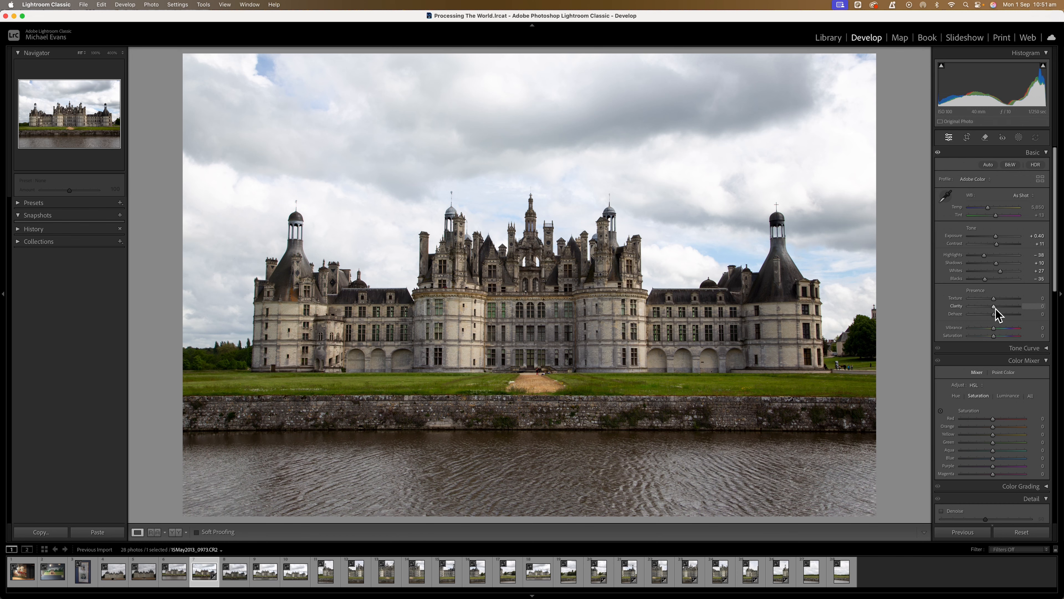
Step: Set clarity to +15, vibrance to +19 and saturation to +6, comparing the photo with the Basic adjustments off and on
drag(995, 308, 998, 307)
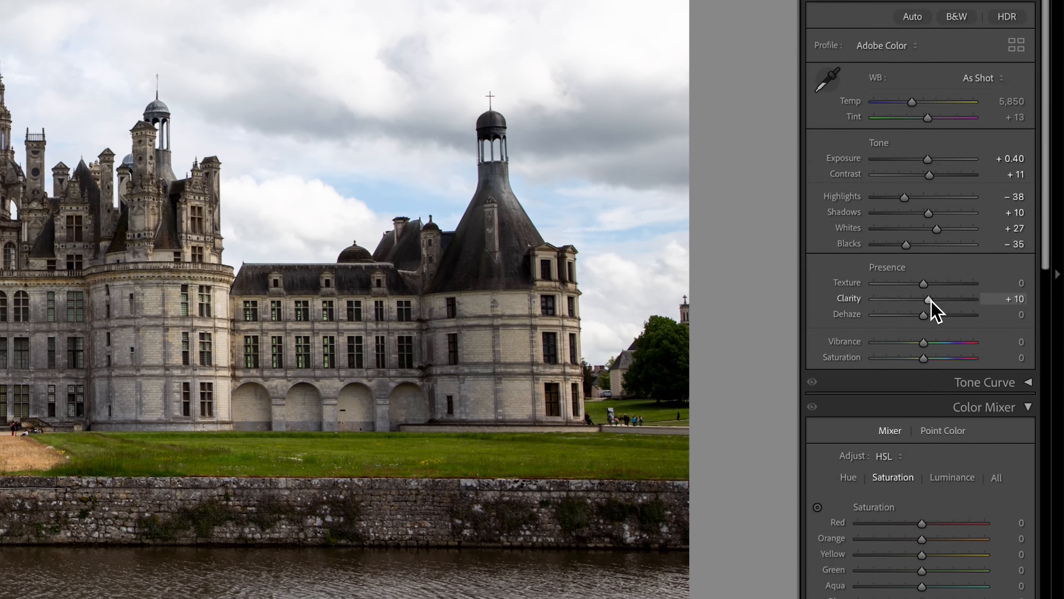
drag(931, 300, 933, 300)
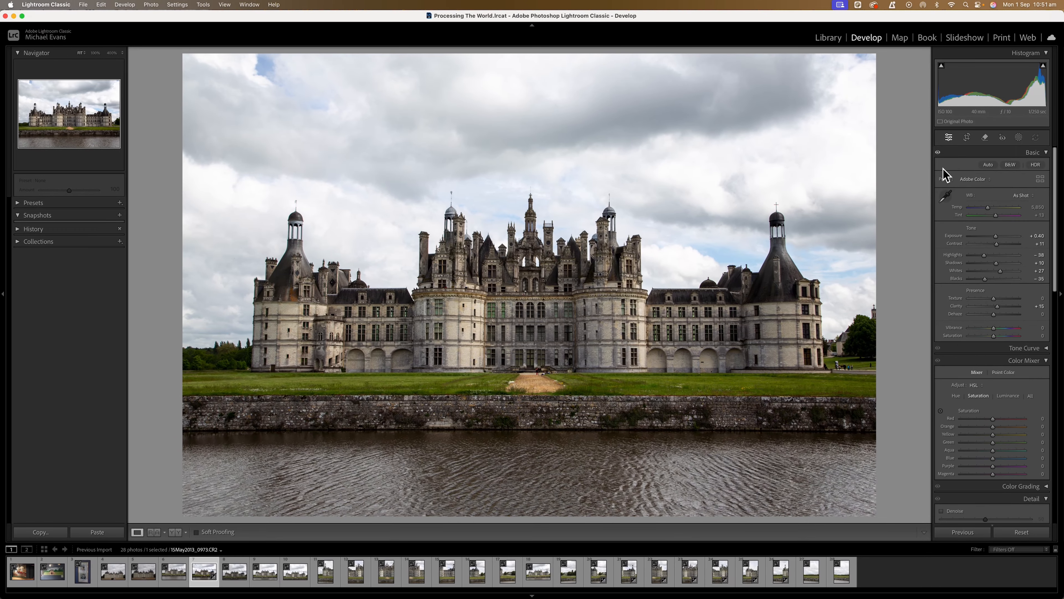
click(938, 154)
click(938, 153)
click(939, 153)
click(939, 154)
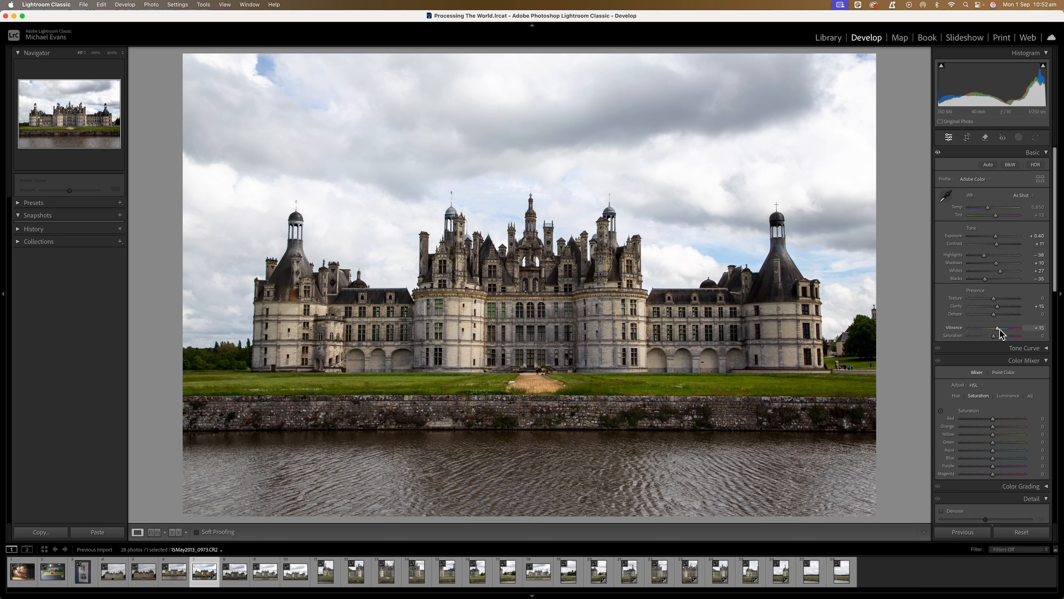
click(999, 329)
Step: Sharpen the photo with masking at 95 and amount at 80
drag(1055, 268, 1055, 396)
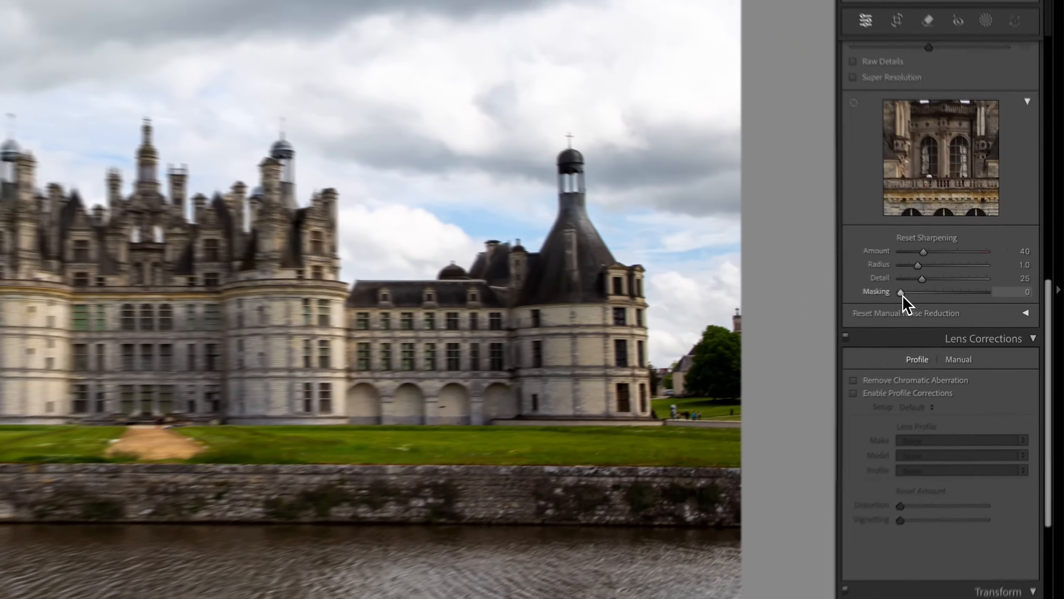
drag(968, 295, 1016, 301)
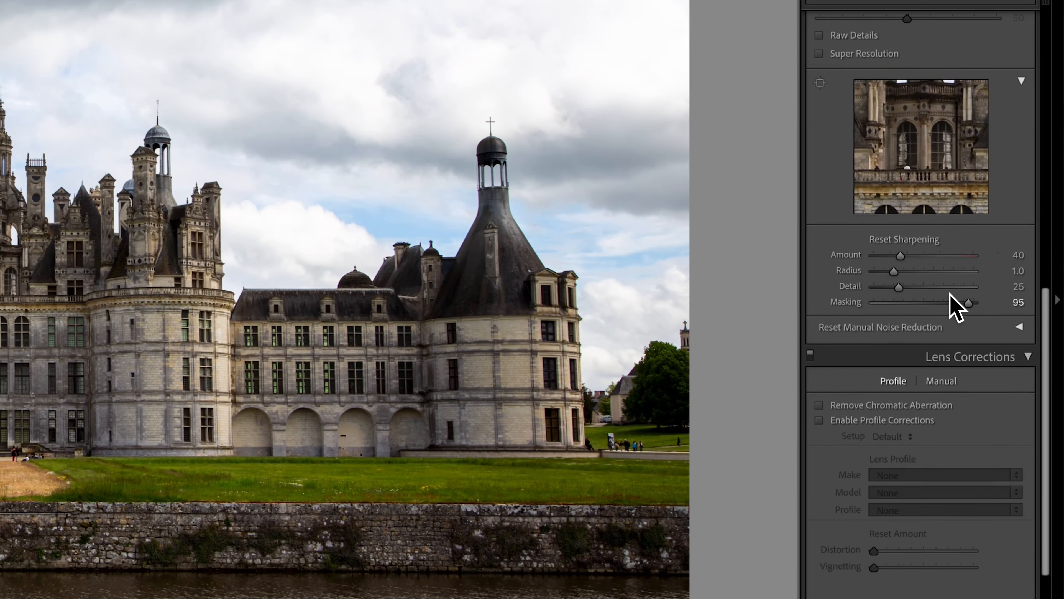
drag(902, 257, 929, 259)
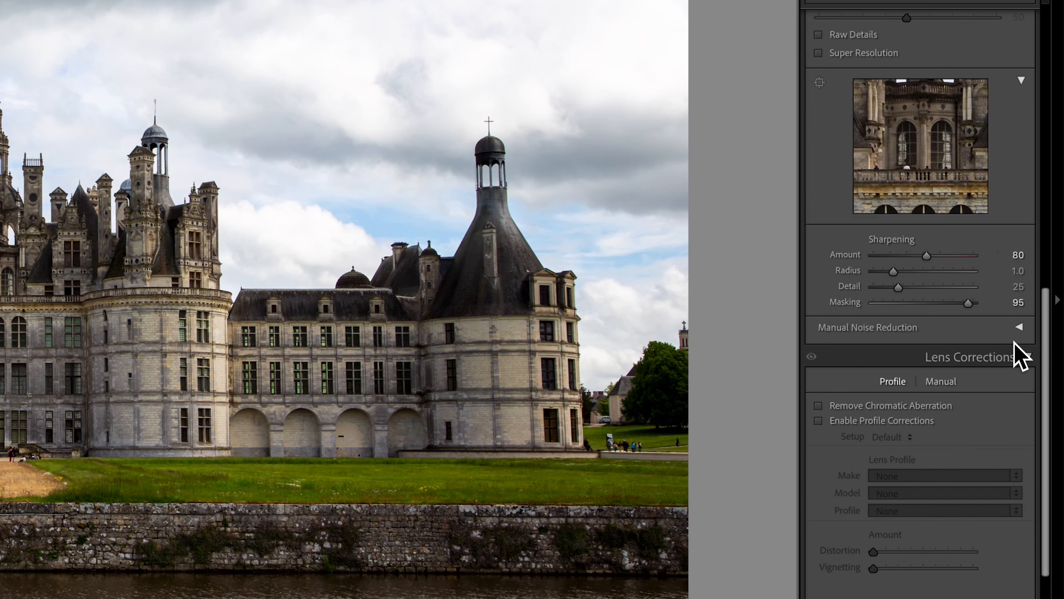
Step: Enable chromatic aberration removal and lens profile corrections, and straighten the photo with the Auto Upright correction
scroll(1048, 332, down, 1)
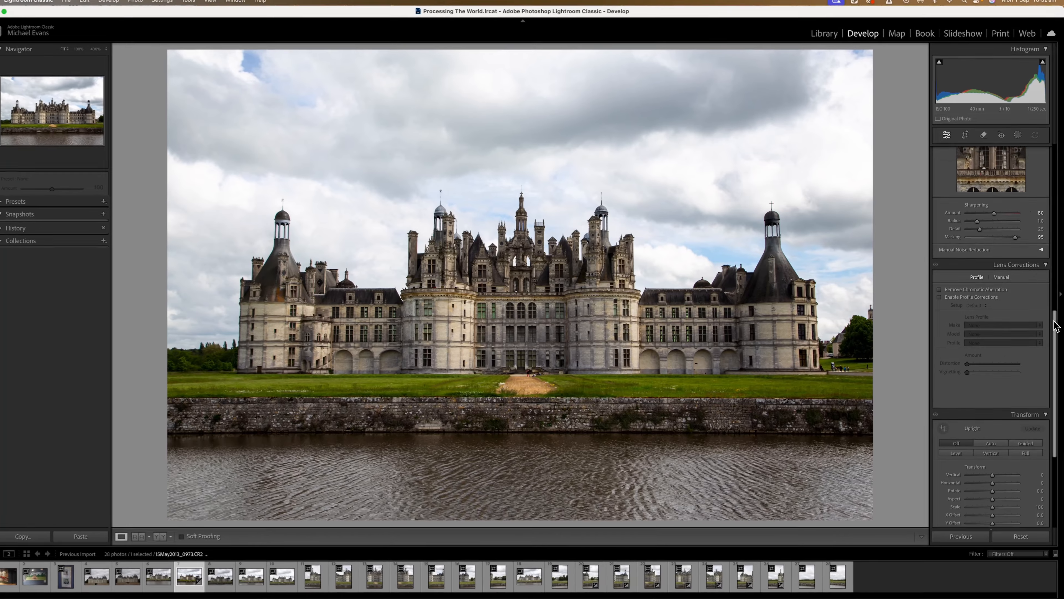
drag(1054, 321, 1051, 333)
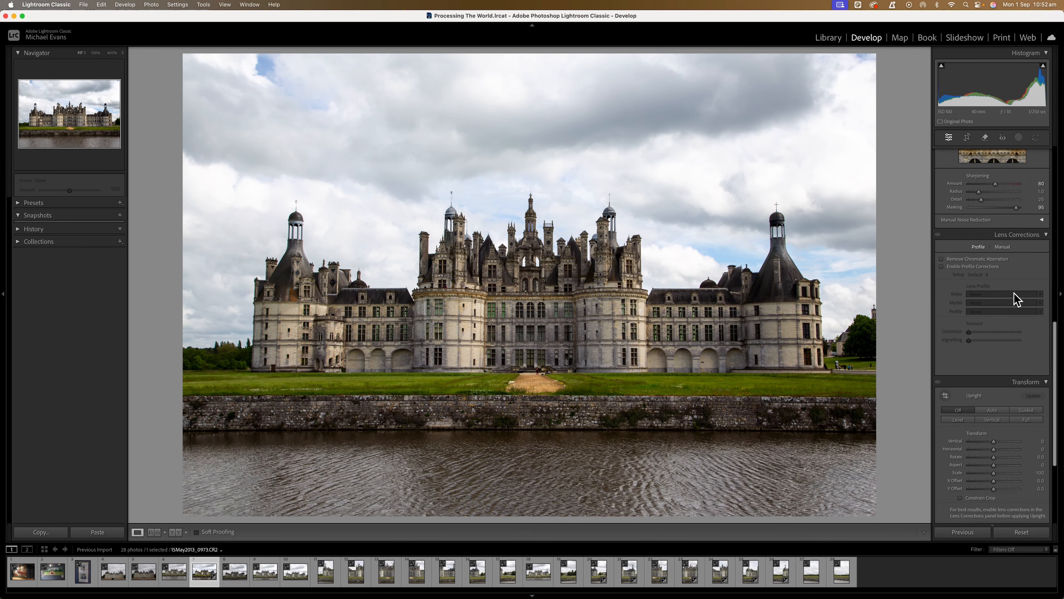
click(941, 260)
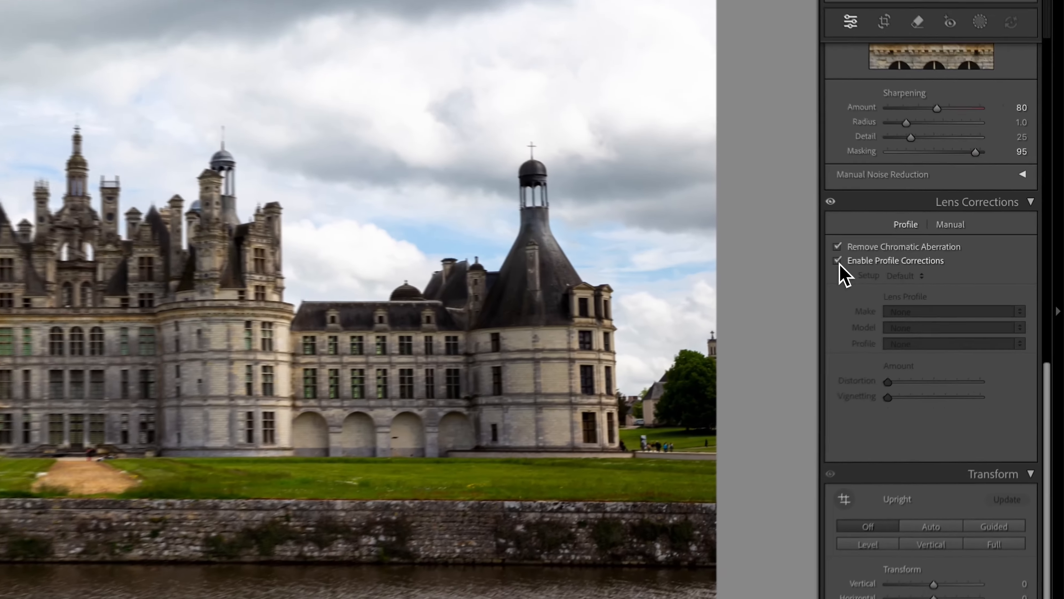
click(942, 267)
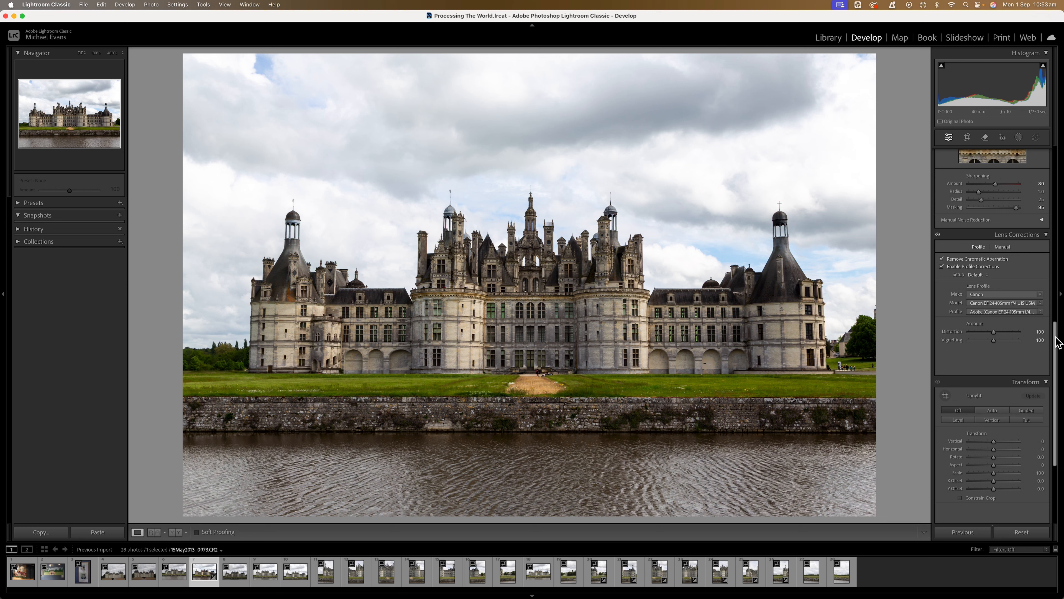
drag(1057, 342, 1059, 365)
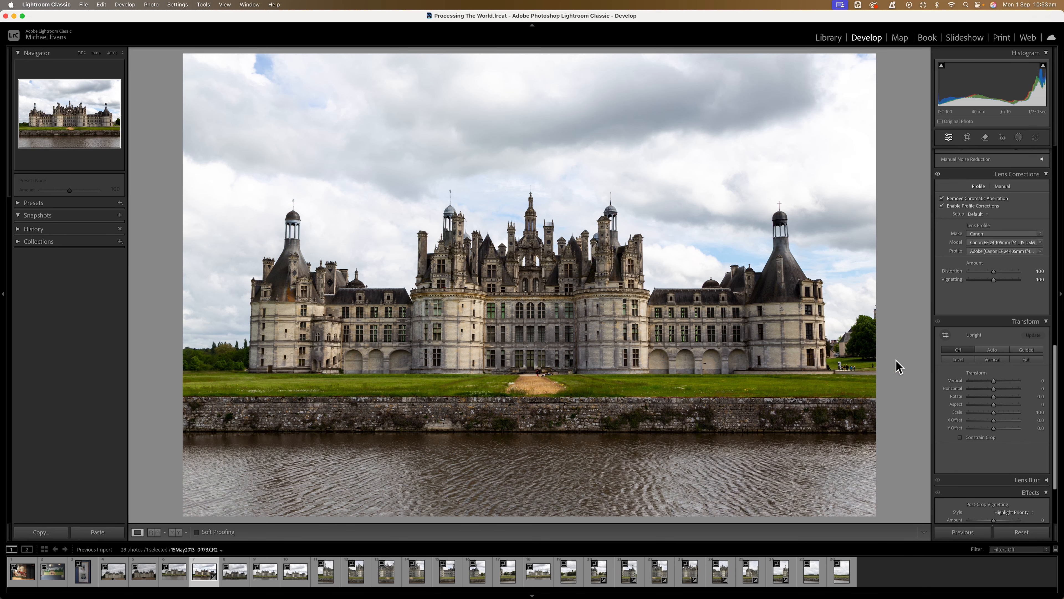
click(987, 351)
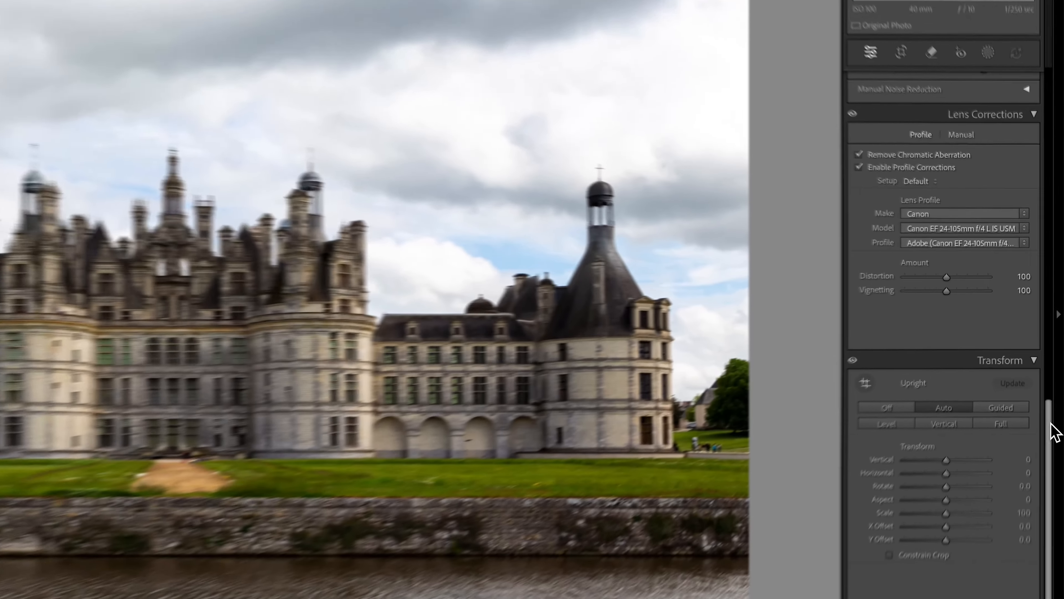
Step: Create a new mask that selects the sky
scroll(1048, 294, up, 15)
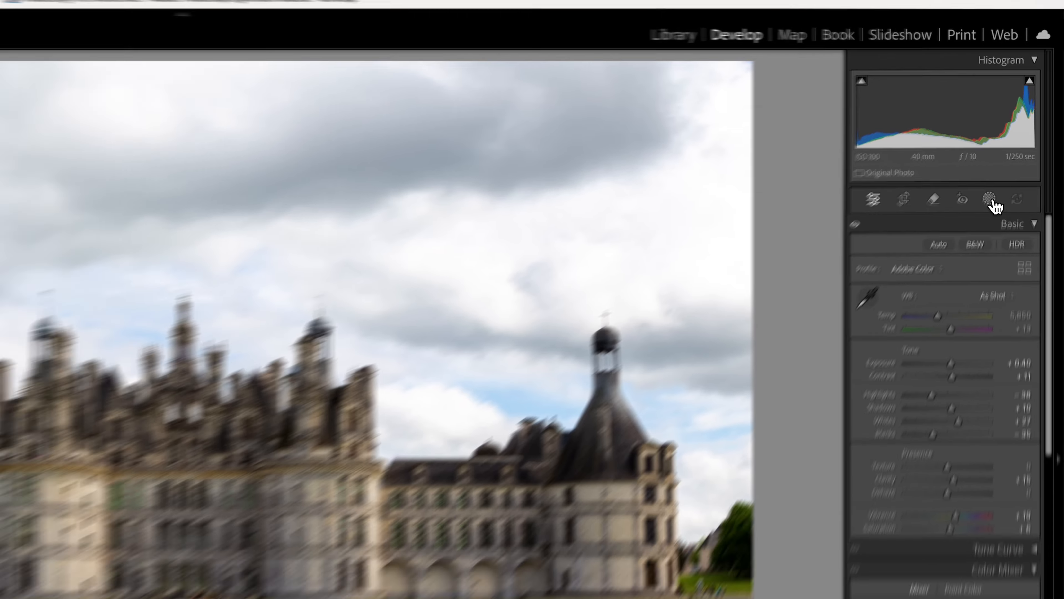
click(973, 227)
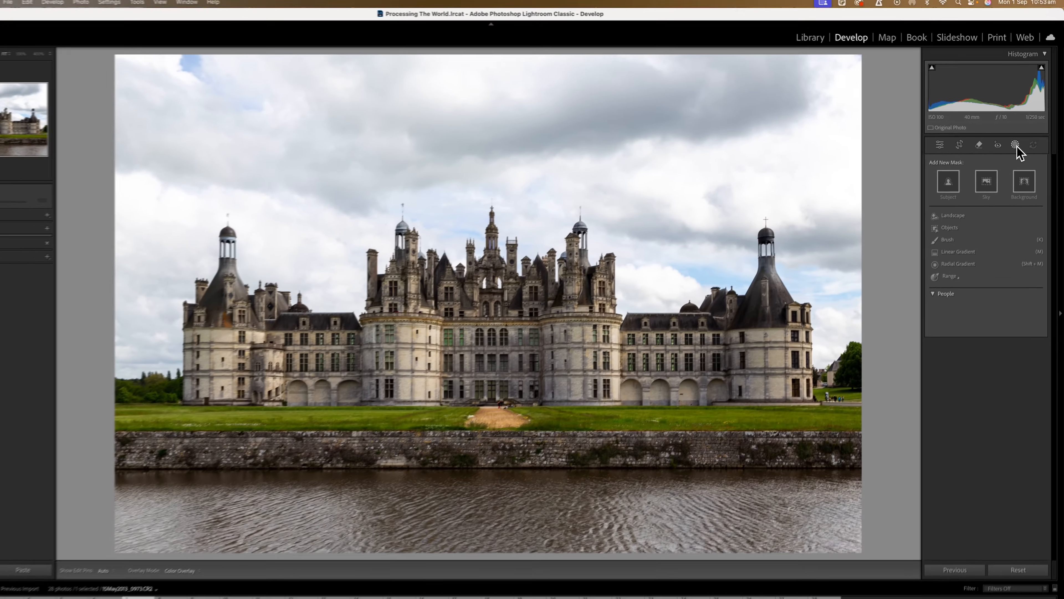
click(992, 172)
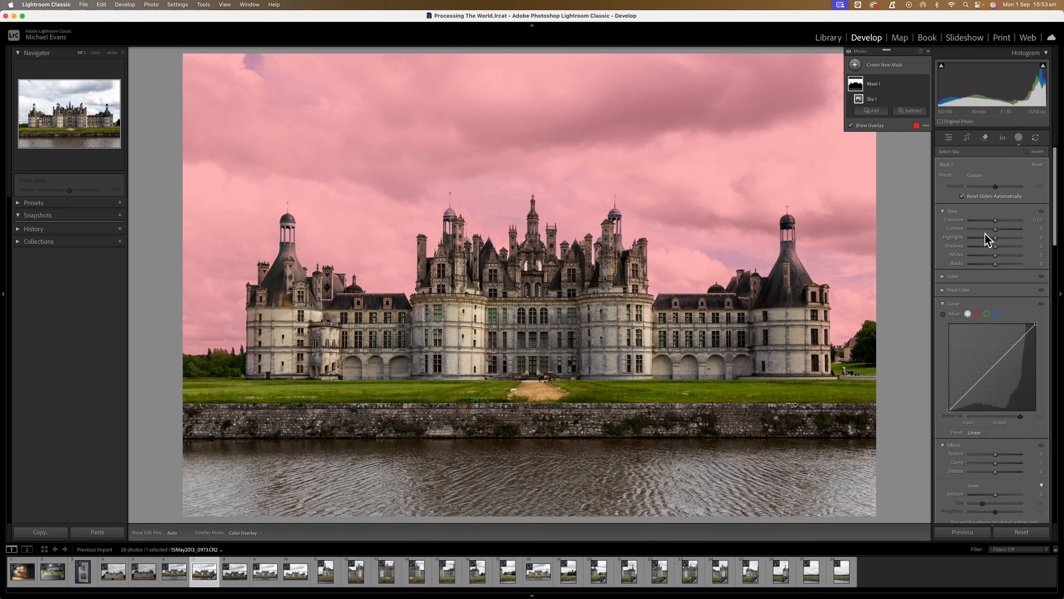
Step: Set the sky mask to exposure −0.81, contrast 10, highlights 9, shadows −19, whites 32 and blacks −46, and compare it off and on
drag(995, 221, 992, 248)
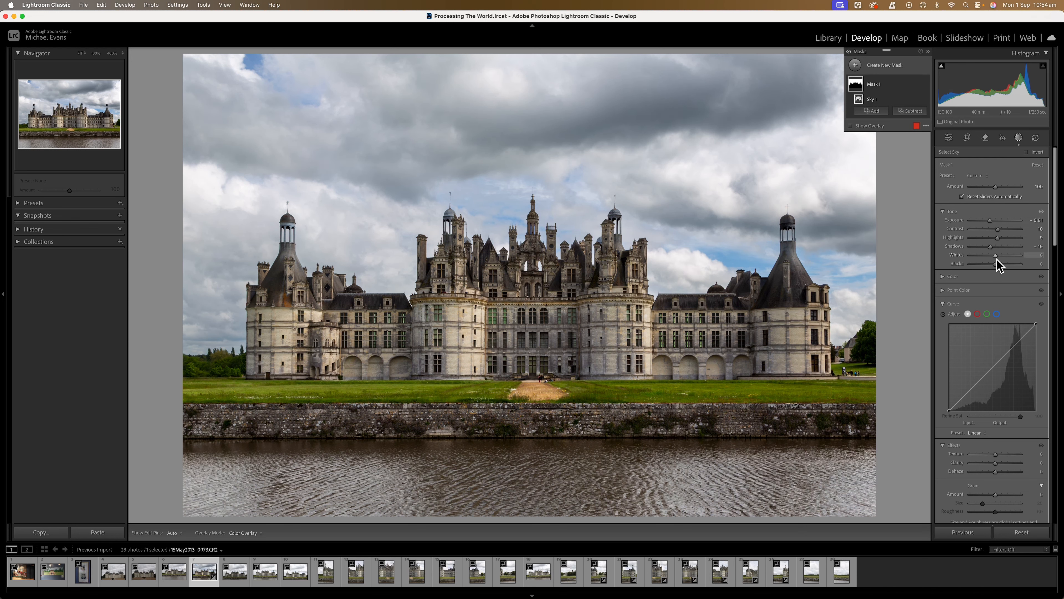
drag(996, 257, 985, 267)
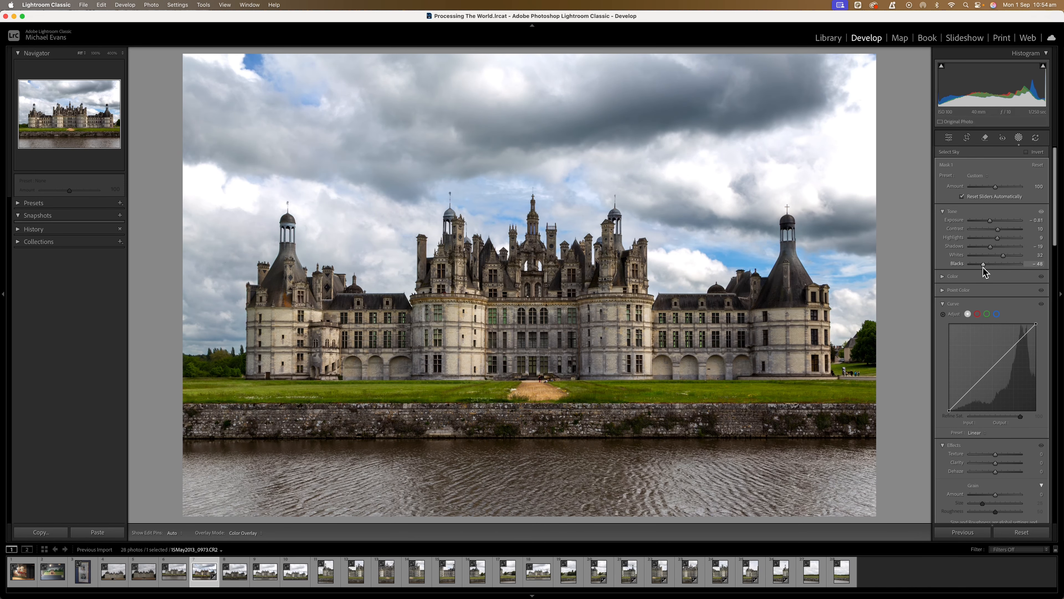
drag(983, 267, 983, 267)
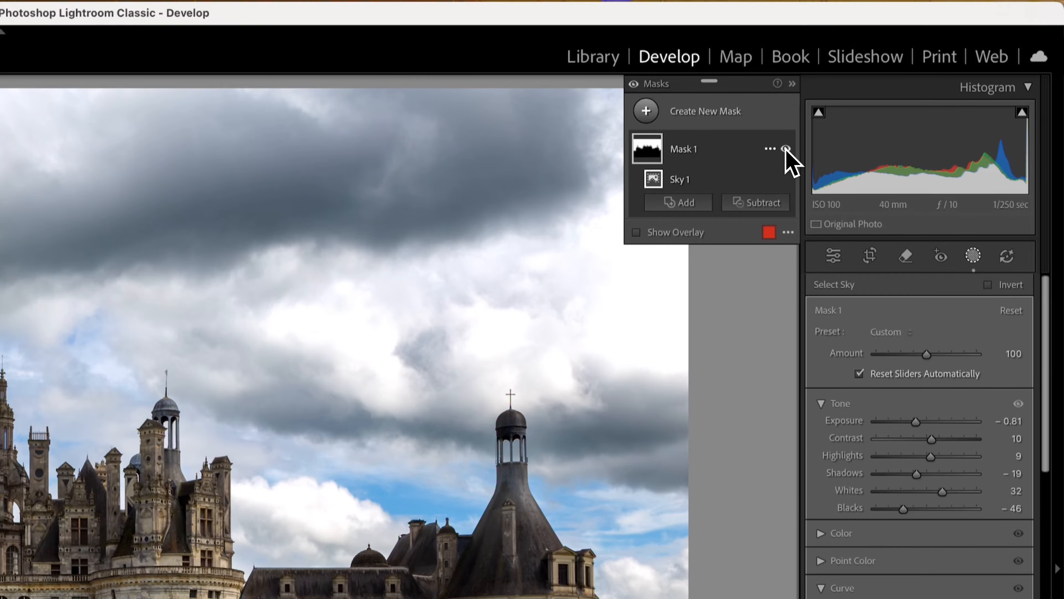
click(786, 149)
click(786, 149)
click(786, 149)
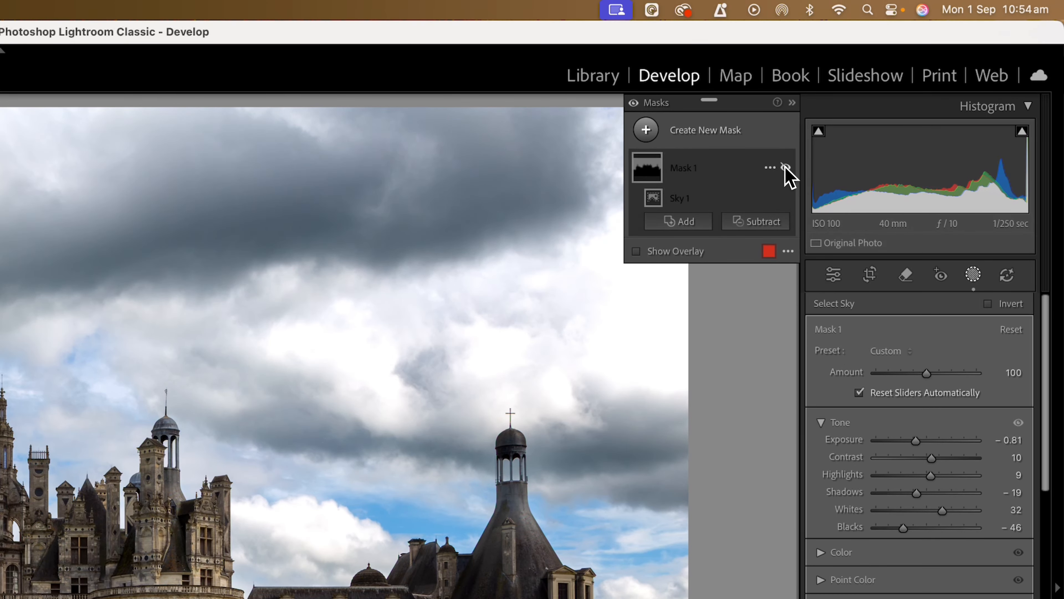
click(786, 148)
click(785, 168)
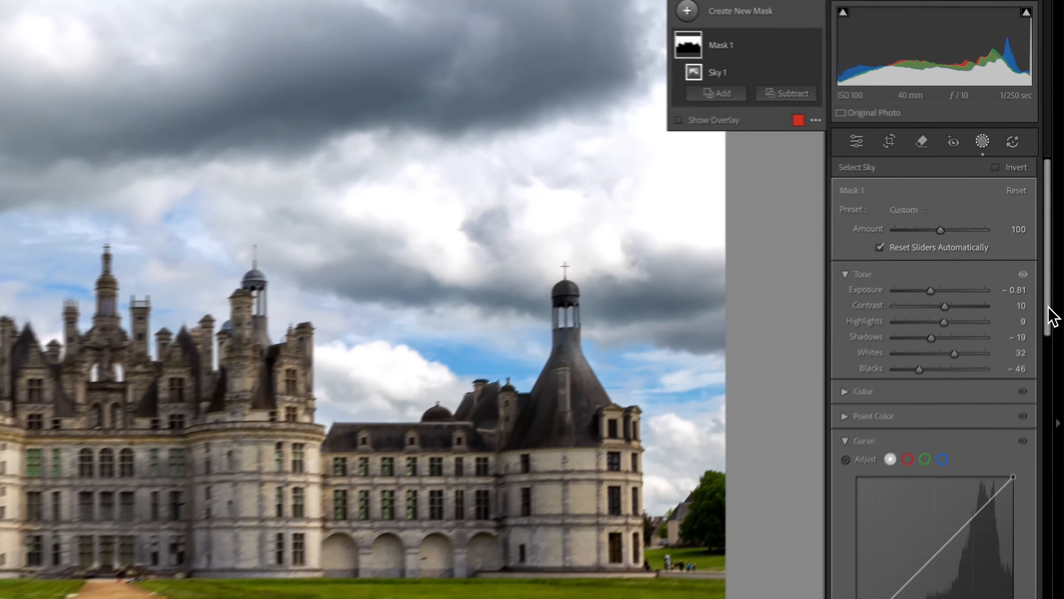
Step: Cool the sky mask's color temperature slightly and compare the photo with the mask off and on
drag(1053, 236, 1052, 281)
drag(1040, 431, 1040, 463)
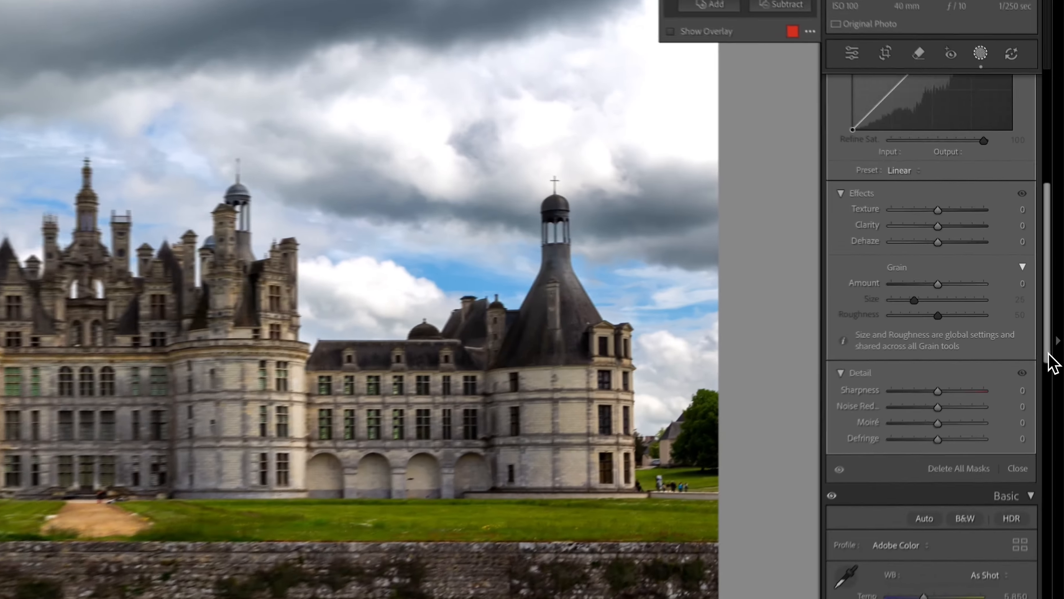
drag(1051, 362, 1045, 238)
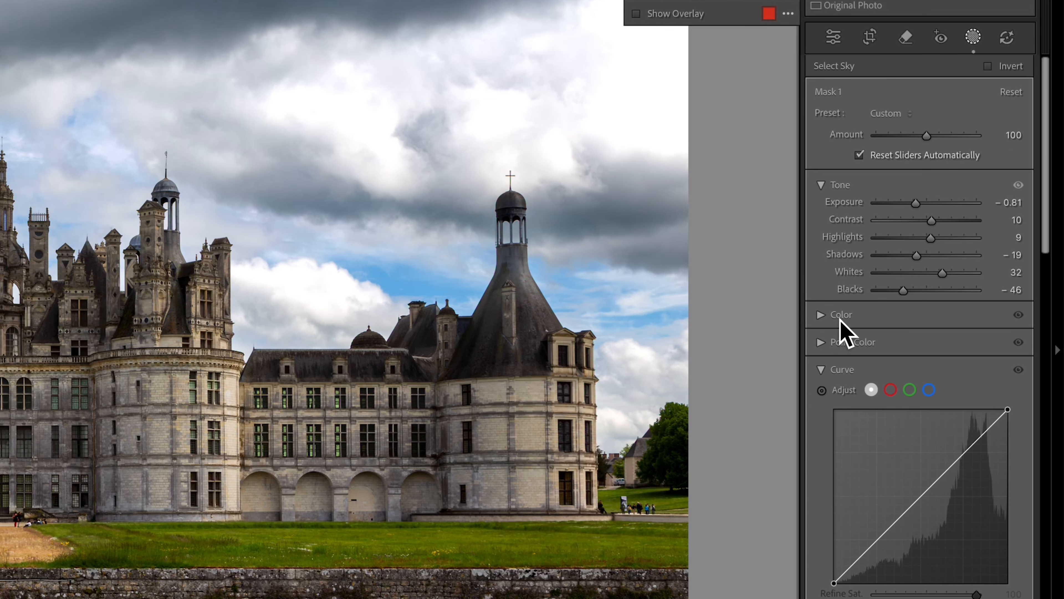
click(822, 317)
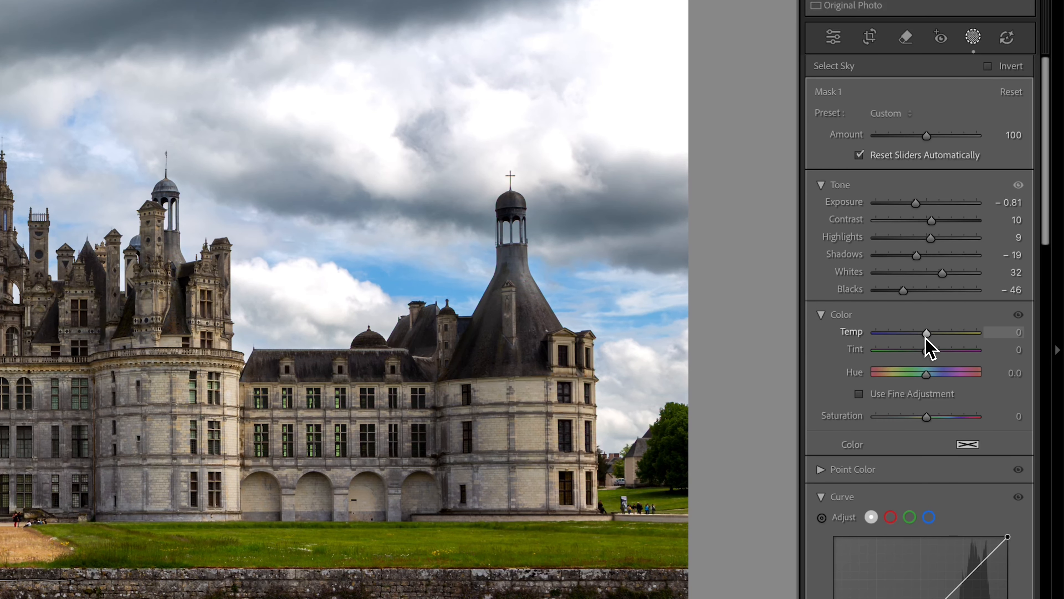
drag(926, 334, 921, 338)
drag(921, 337, 923, 337)
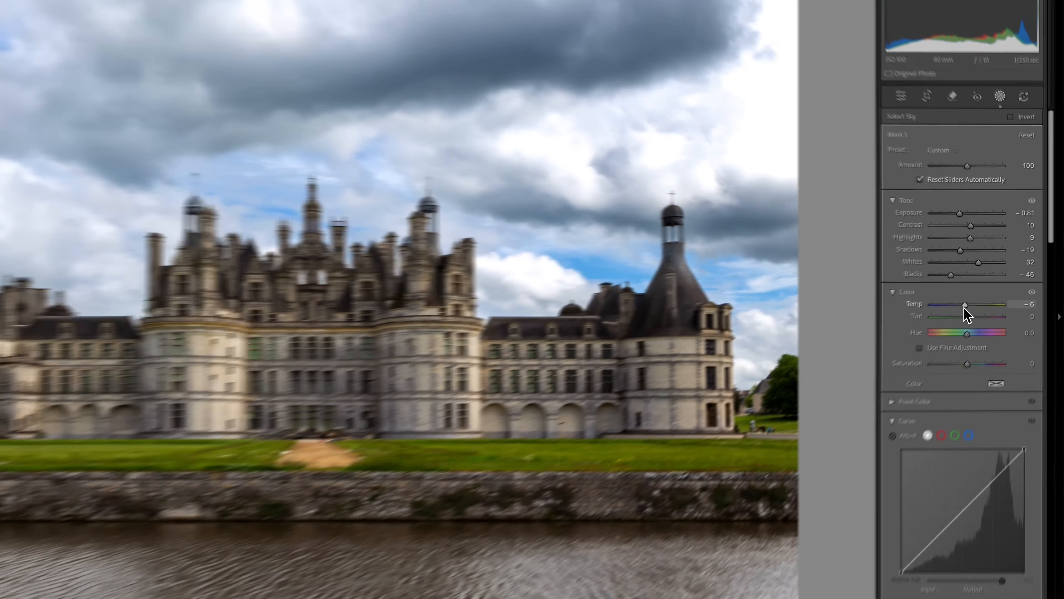
drag(993, 288, 994, 288)
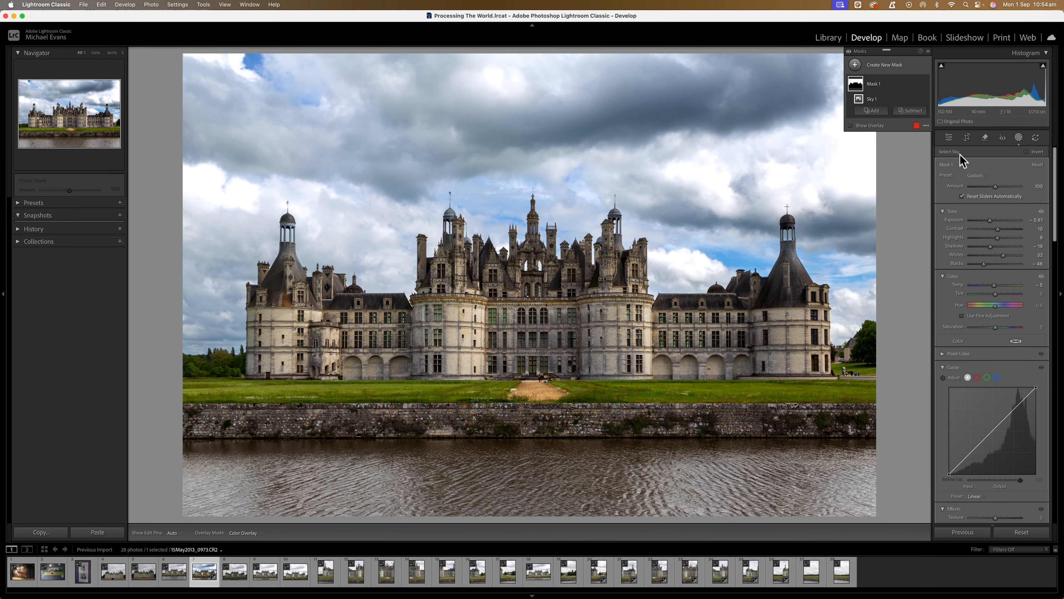
click(925, 84)
click(926, 84)
click(925, 84)
click(925, 83)
Step: Create a second mask that selects the château as the subject, and subtract the sky from it
click(895, 67)
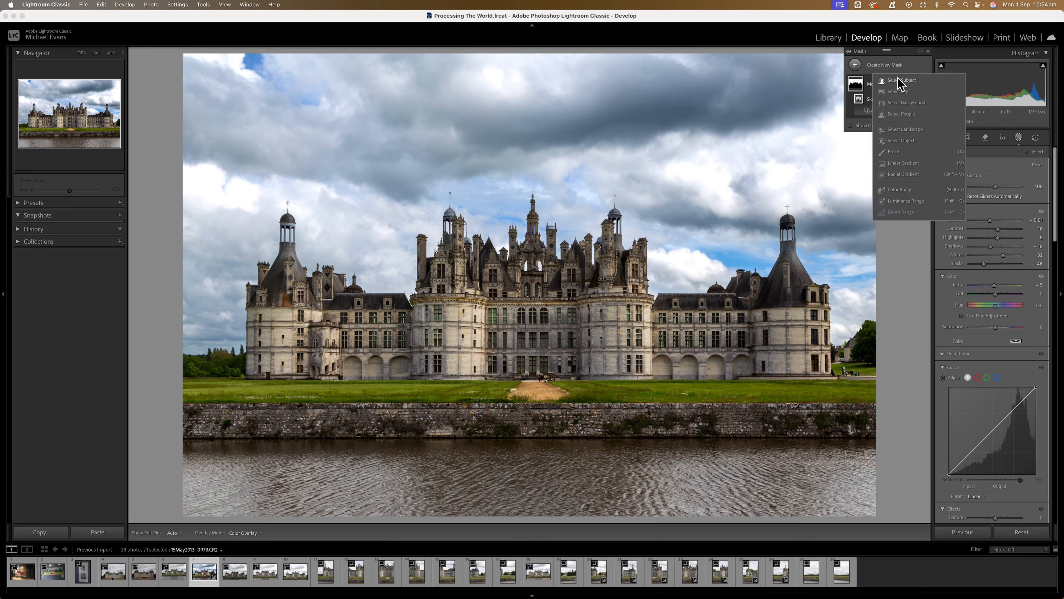
click(902, 81)
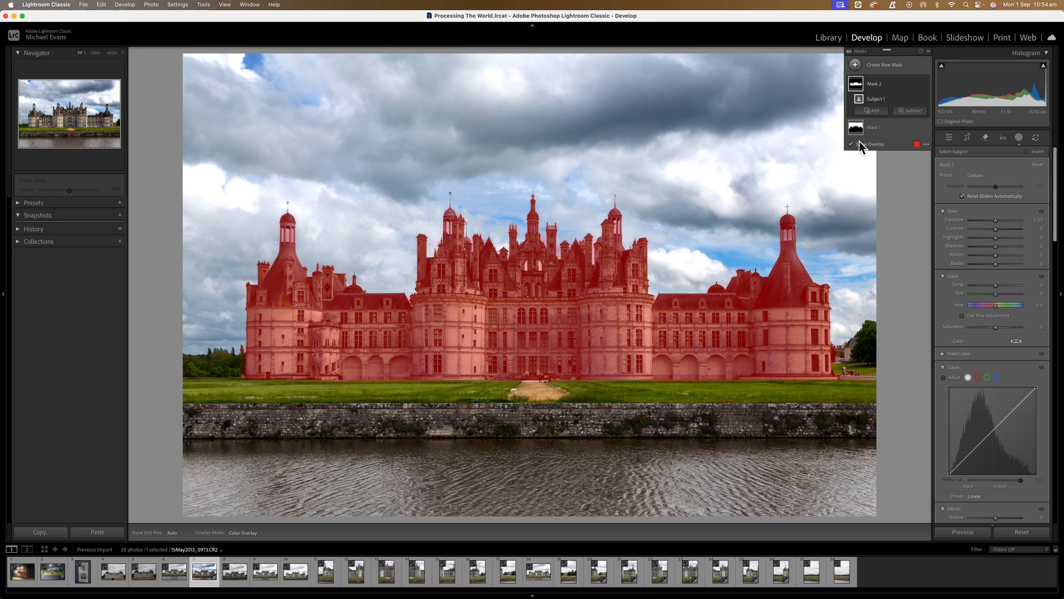
click(913, 111)
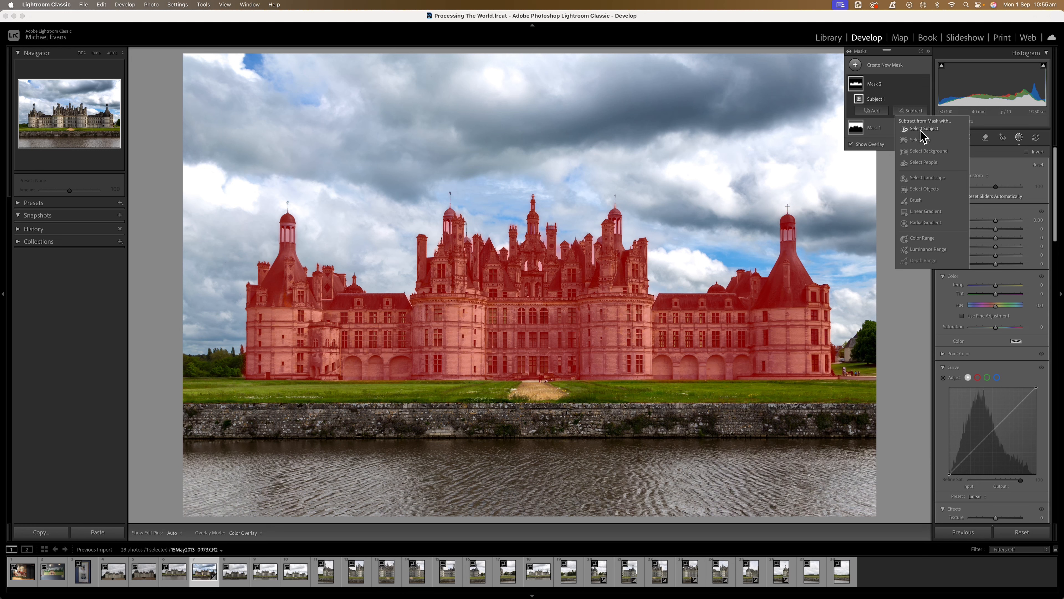
click(921, 140)
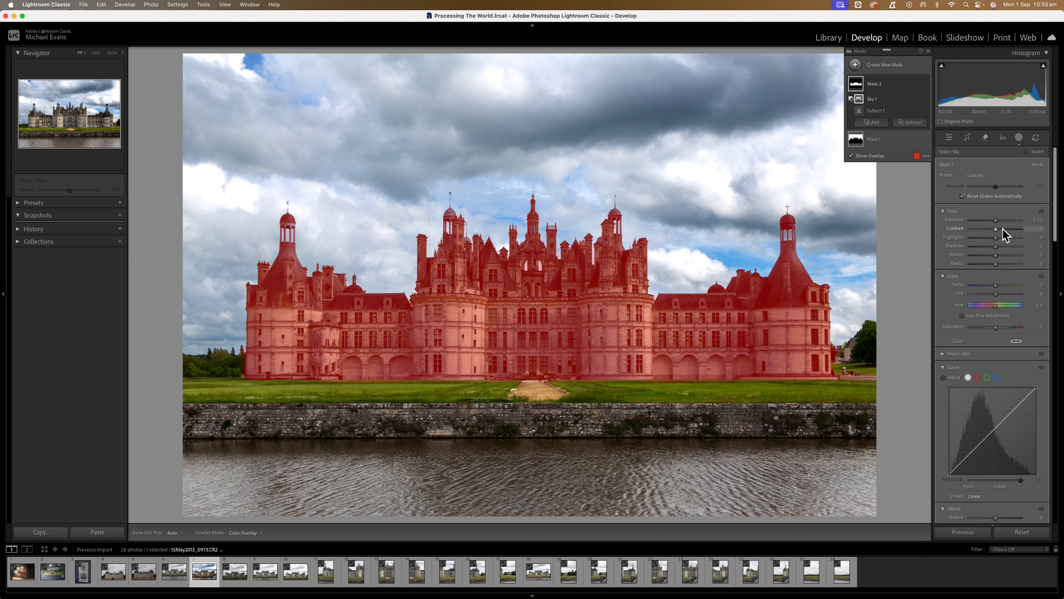
Step: Slightly raise the château mask's exposure, shadows and whites, lower its blacks, warm its color temperature, and compare the mask off and on
drag(996, 221, 997, 248)
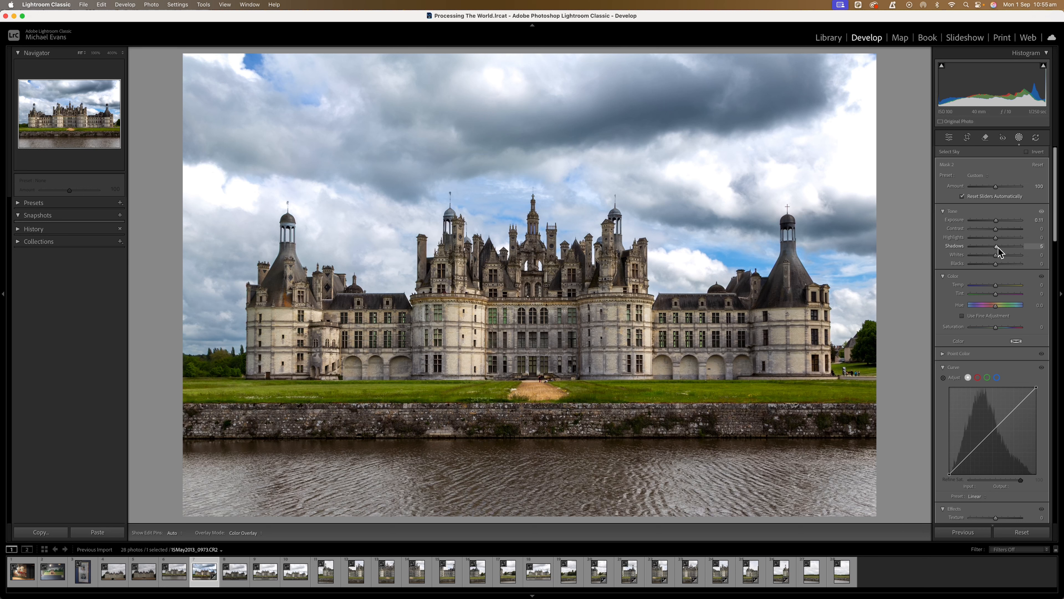
mouse_move(999, 248)
mouse_down()
mouse_move(995, 265)
mouse_move(997, 257)
mouse_up()
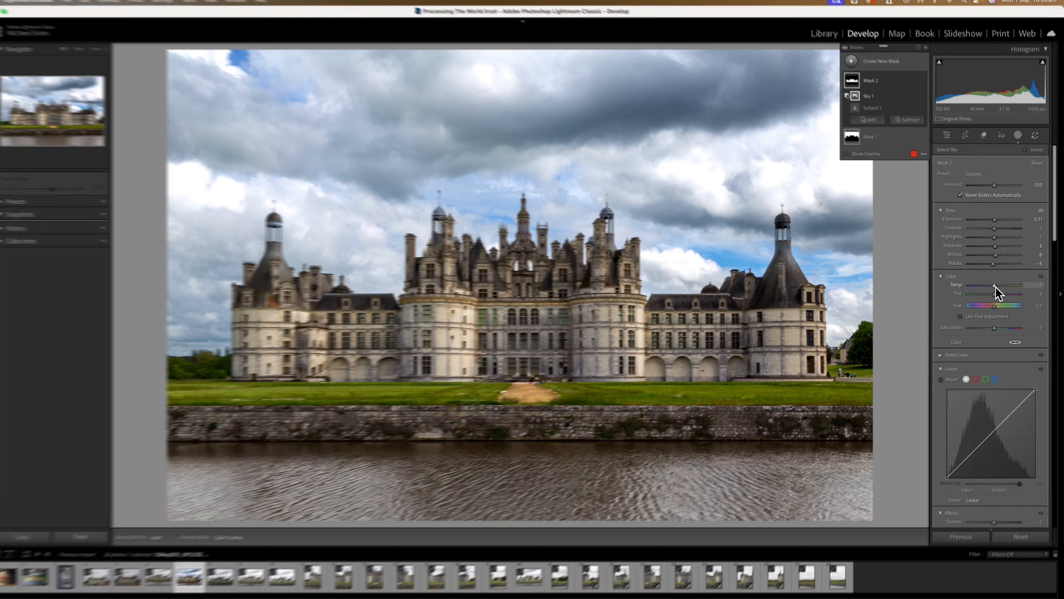
drag(996, 287, 969, 293)
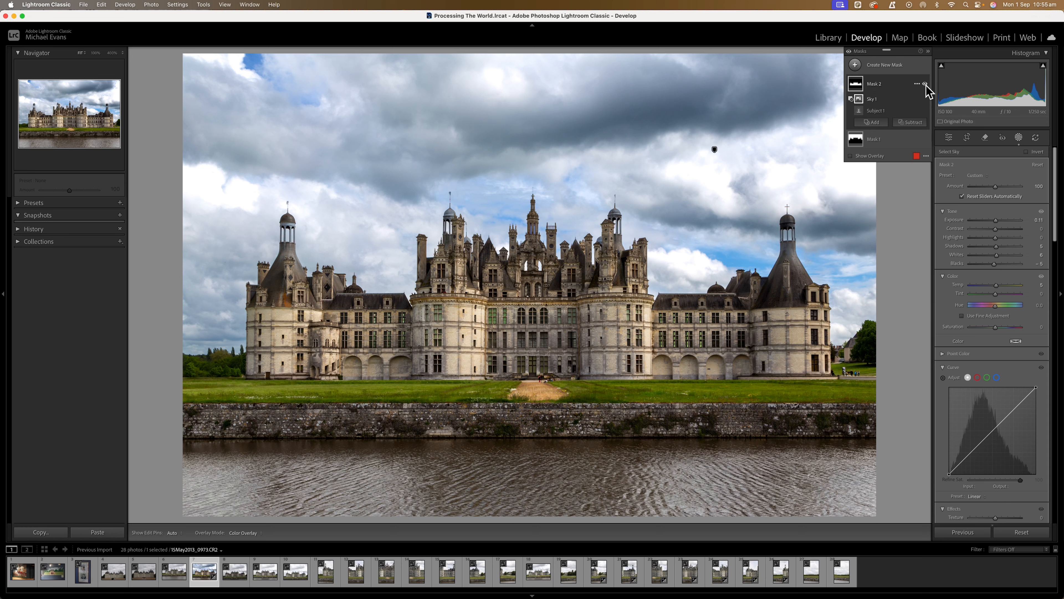
click(925, 84)
click(925, 84)
click(925, 84)
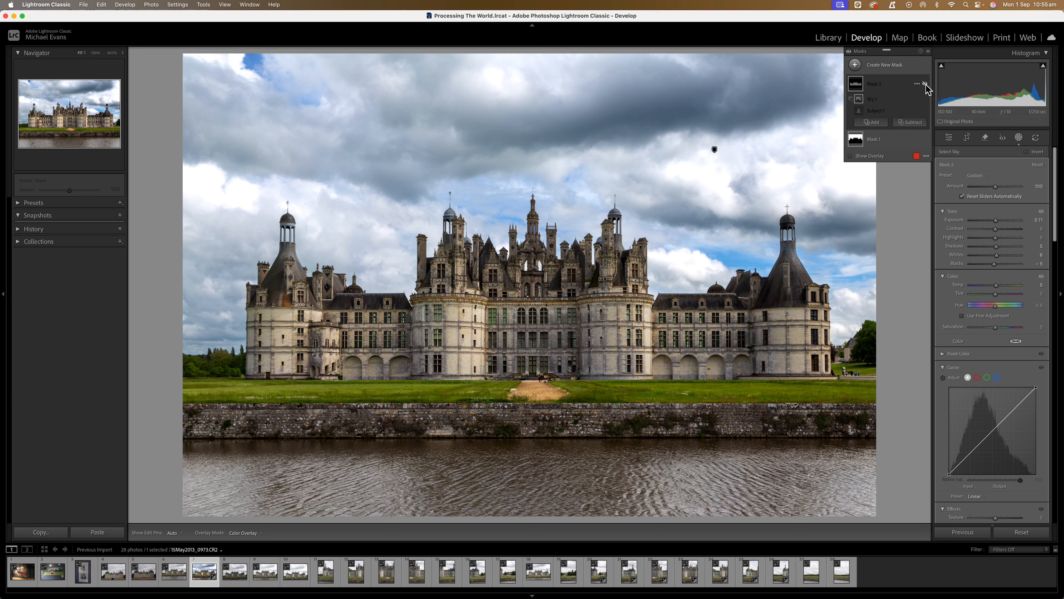
click(925, 84)
click(925, 84)
click(925, 84)
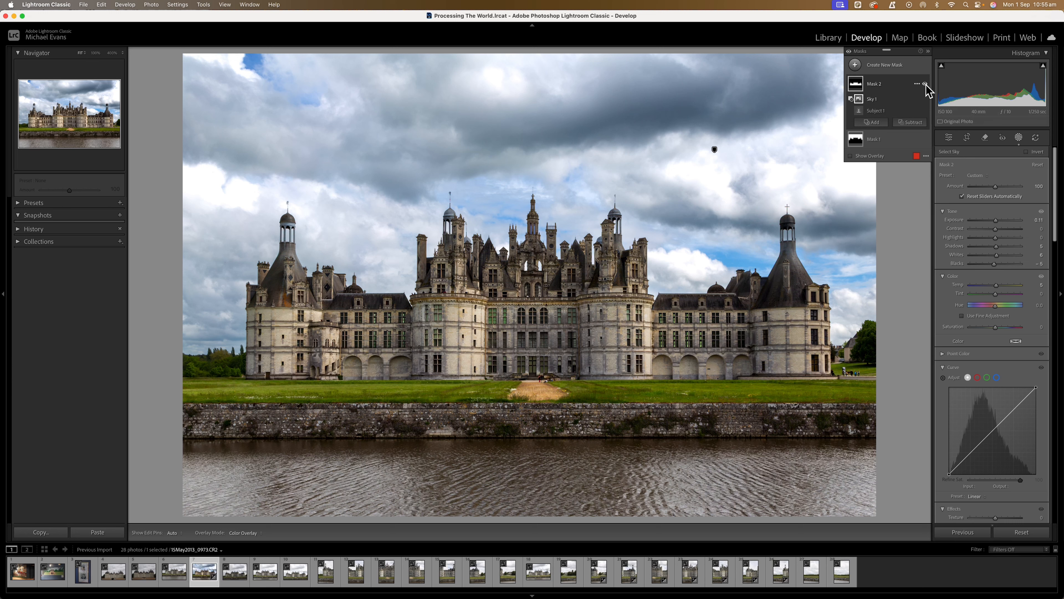
Step: Compare the photo with the château mask off and on, and raise the mask's exposure to about 0.26
click(925, 84)
click(925, 84)
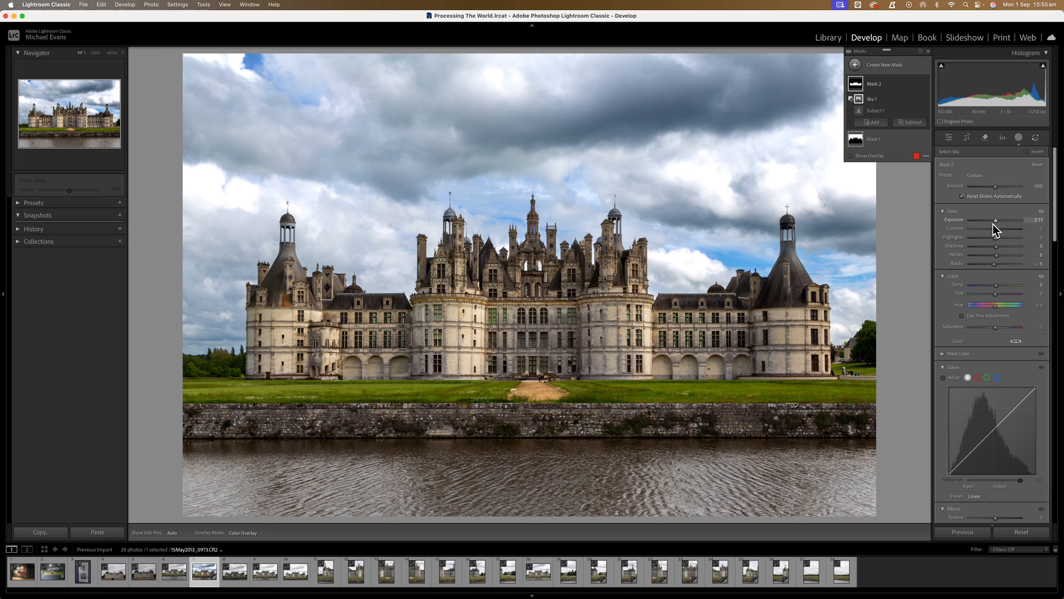
drag(996, 221, 996, 220)
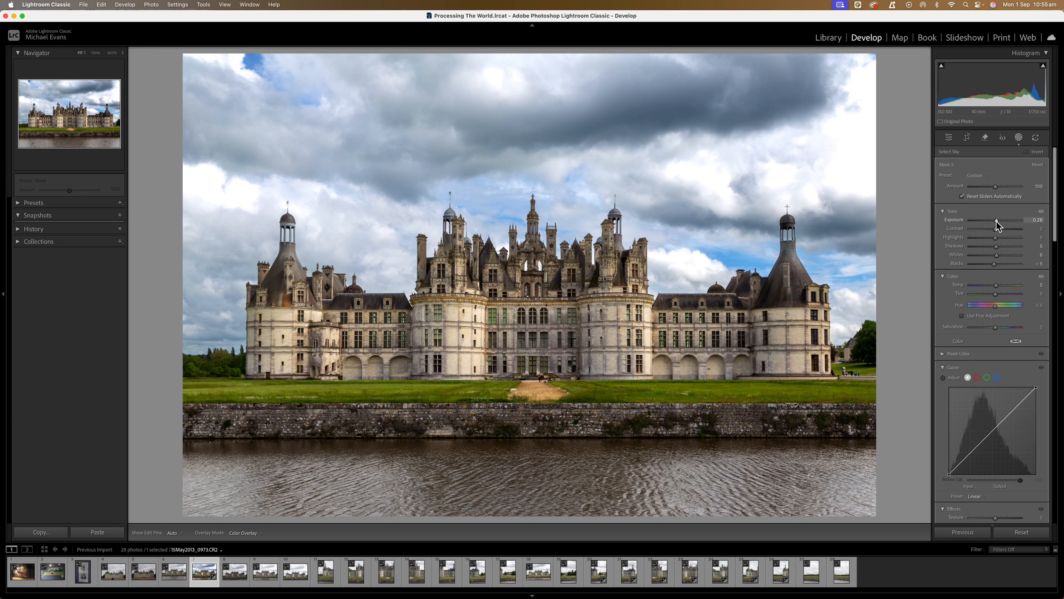
drag(998, 226, 996, 226)
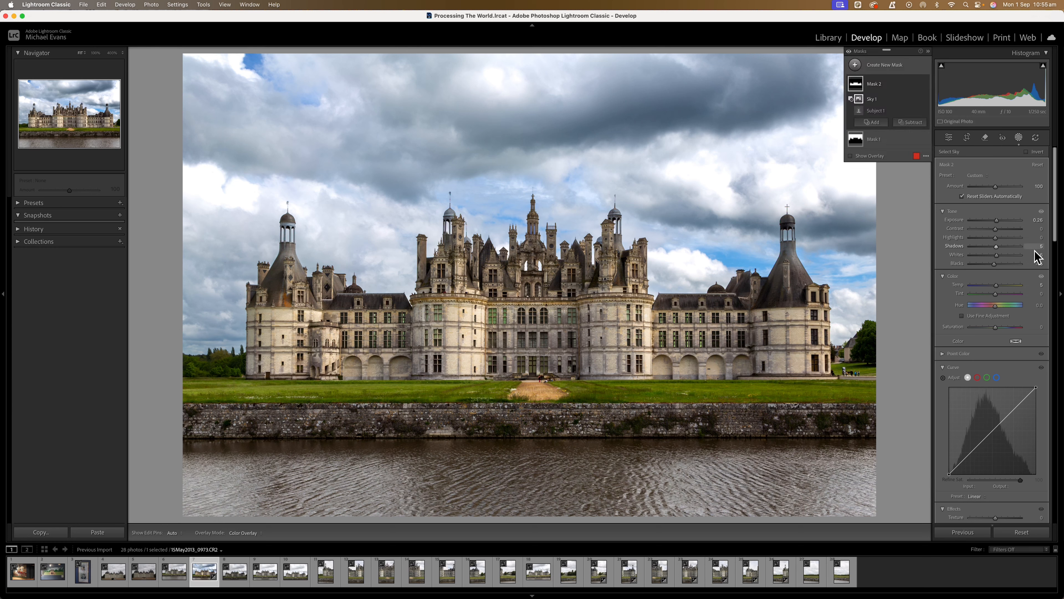
scroll(1054, 237, down, 2)
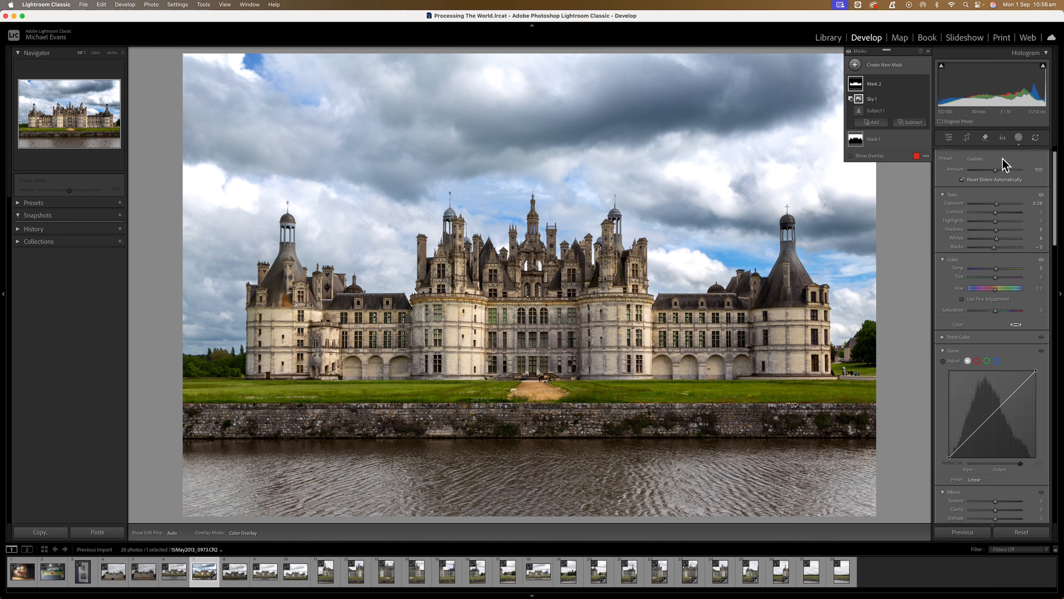
Step: Remove the people in front of the château with automatic distraction removal, and compare the removal off and on
click(985, 137)
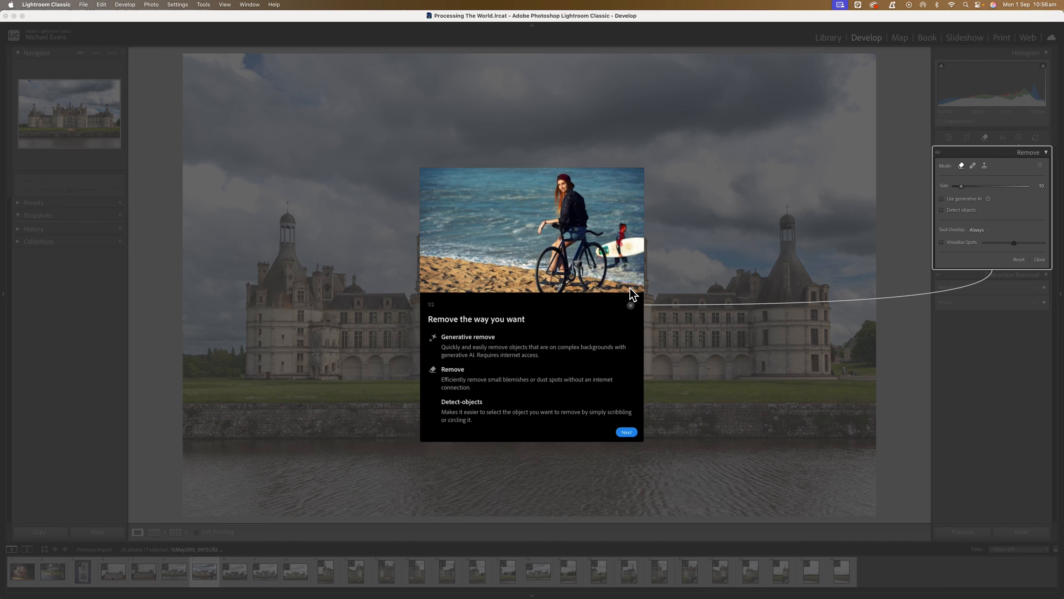
click(630, 305)
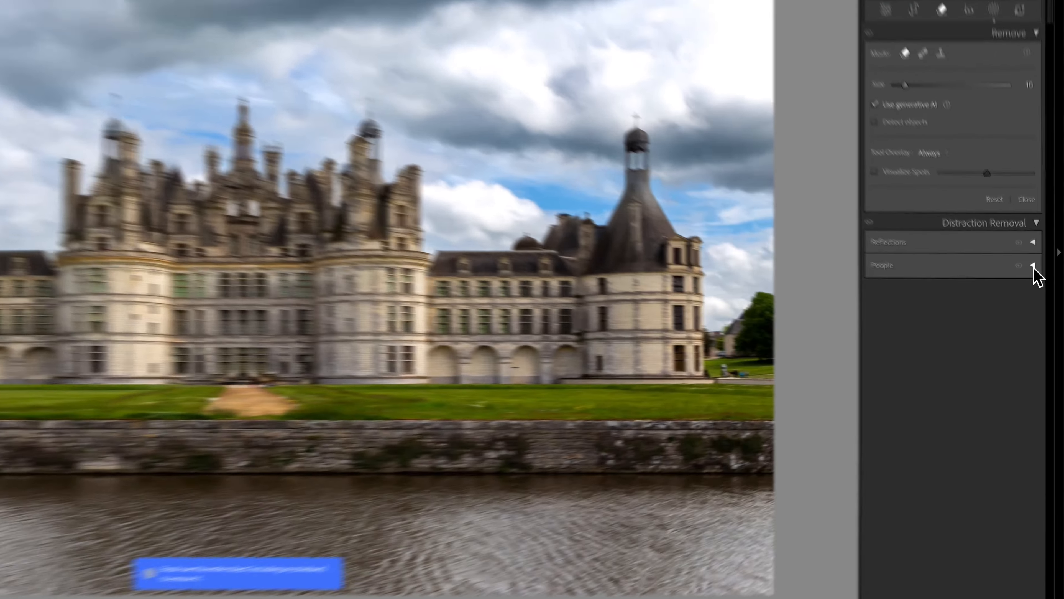
click(1044, 302)
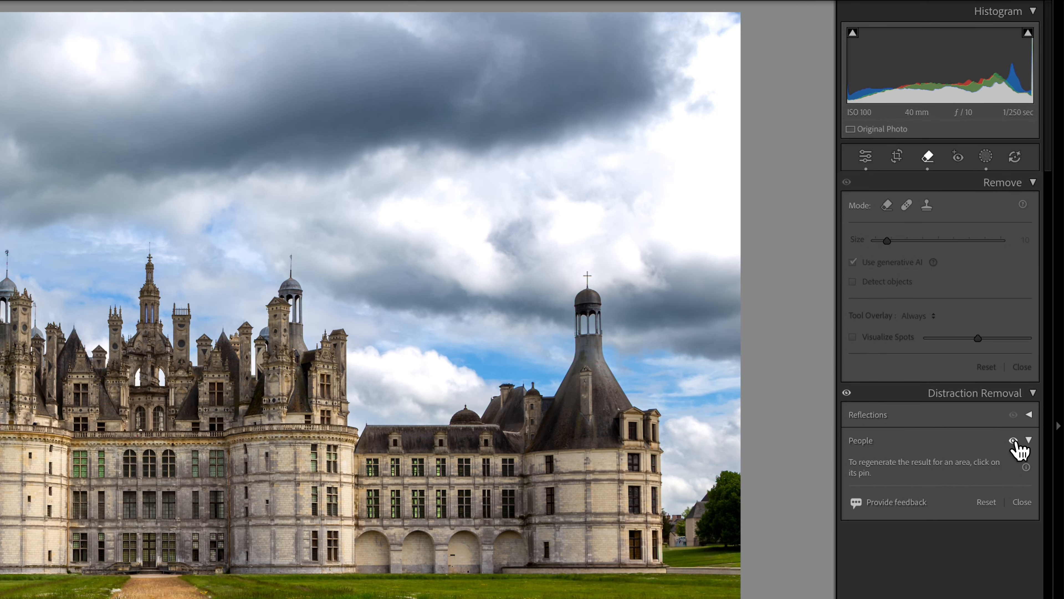
click(1014, 441)
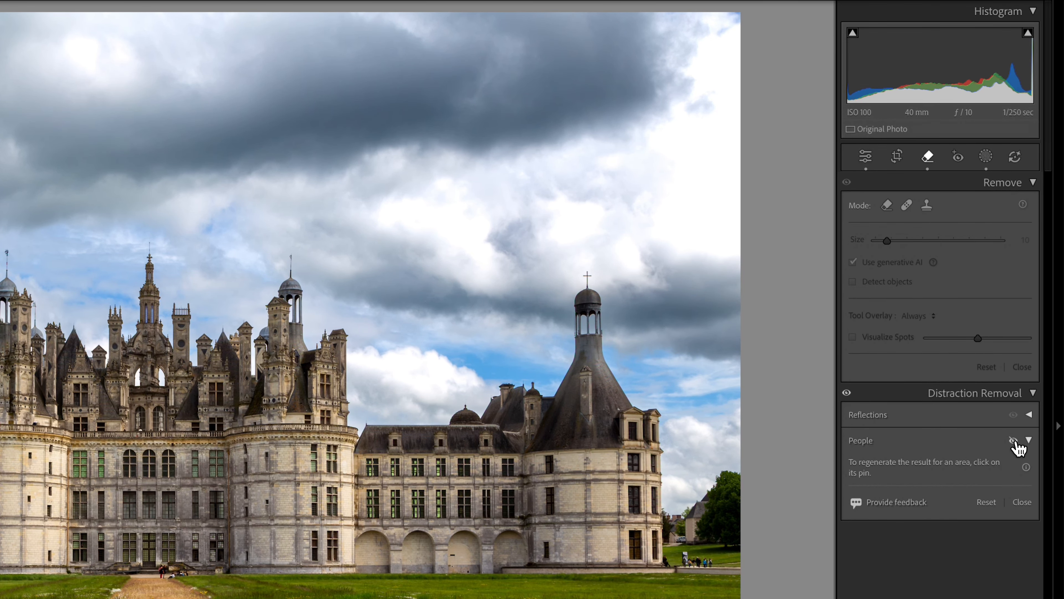
click(1014, 441)
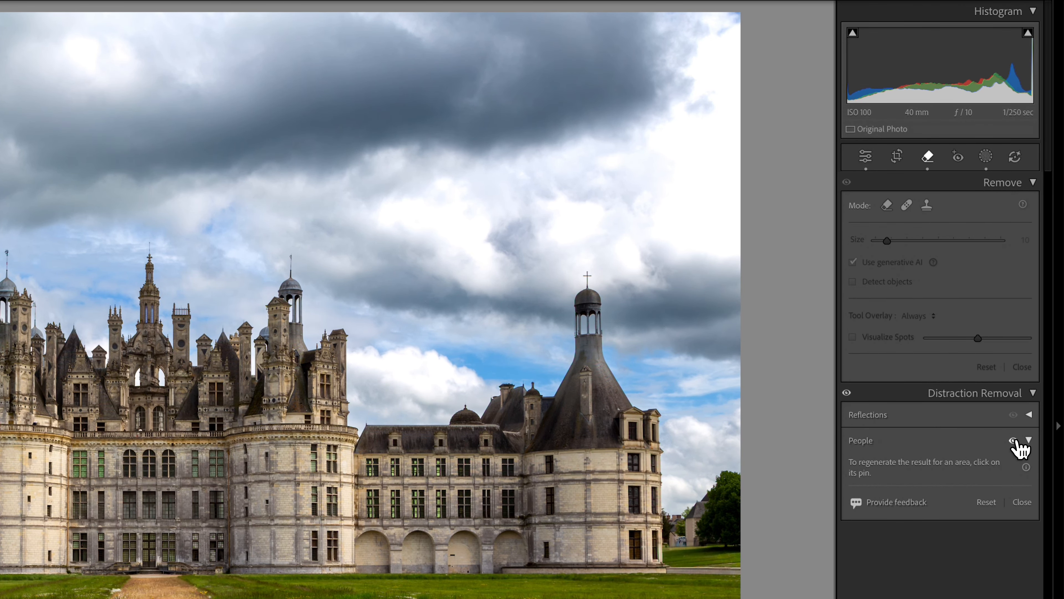
Step: Compare the photo with the Basic adjustments off and on, view before and after side by side, and return to the single view
click(869, 162)
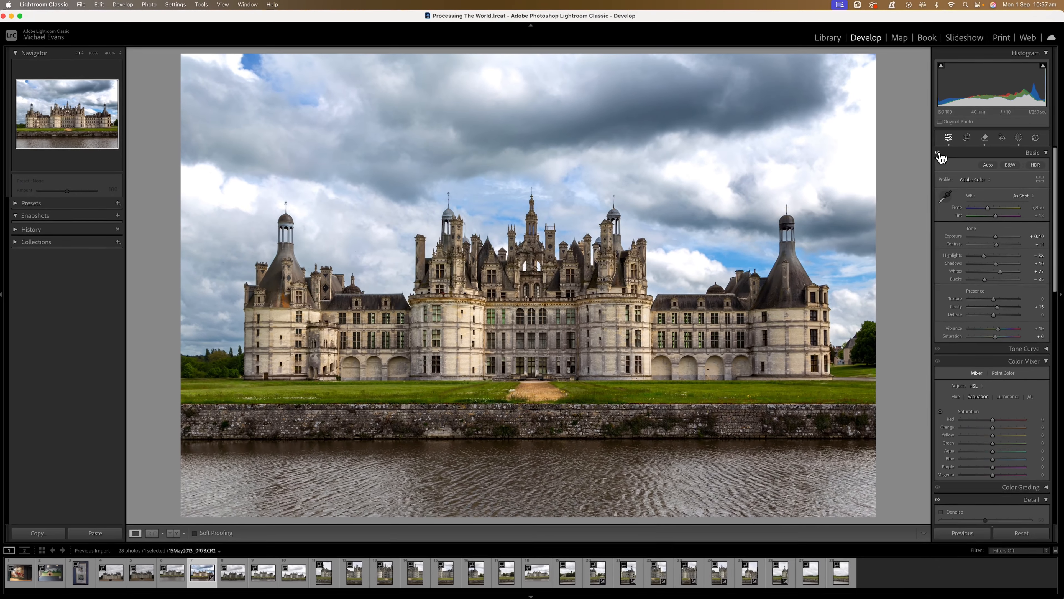
click(939, 154)
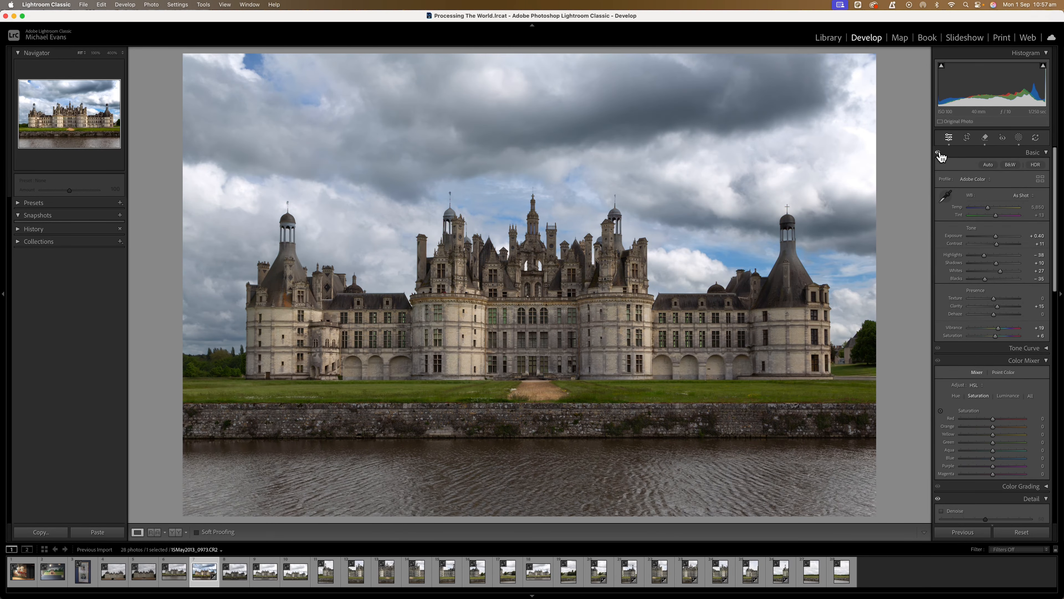
click(939, 154)
click(939, 153)
click(939, 154)
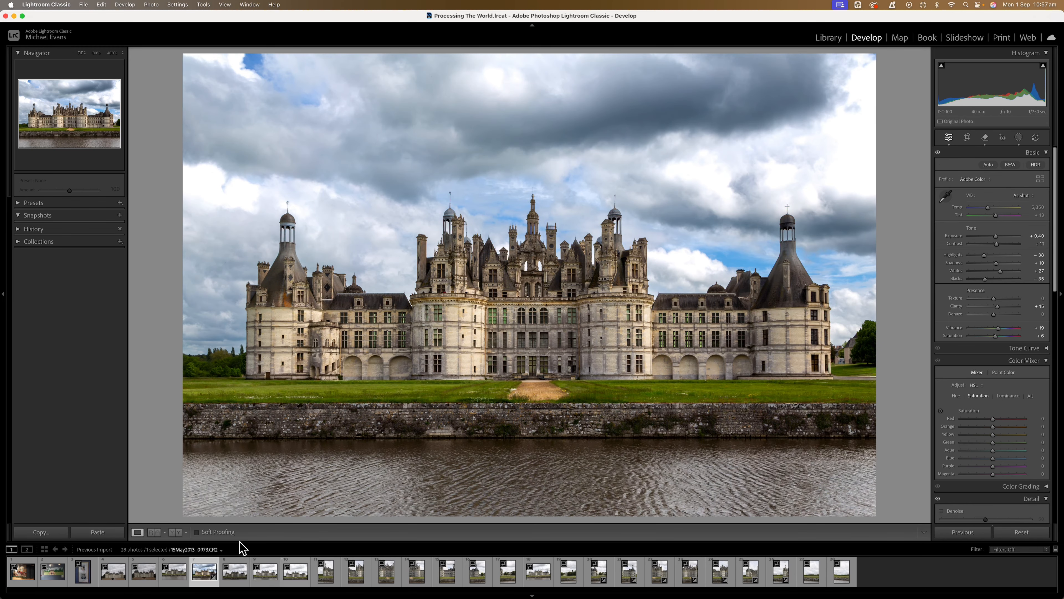
click(175, 533)
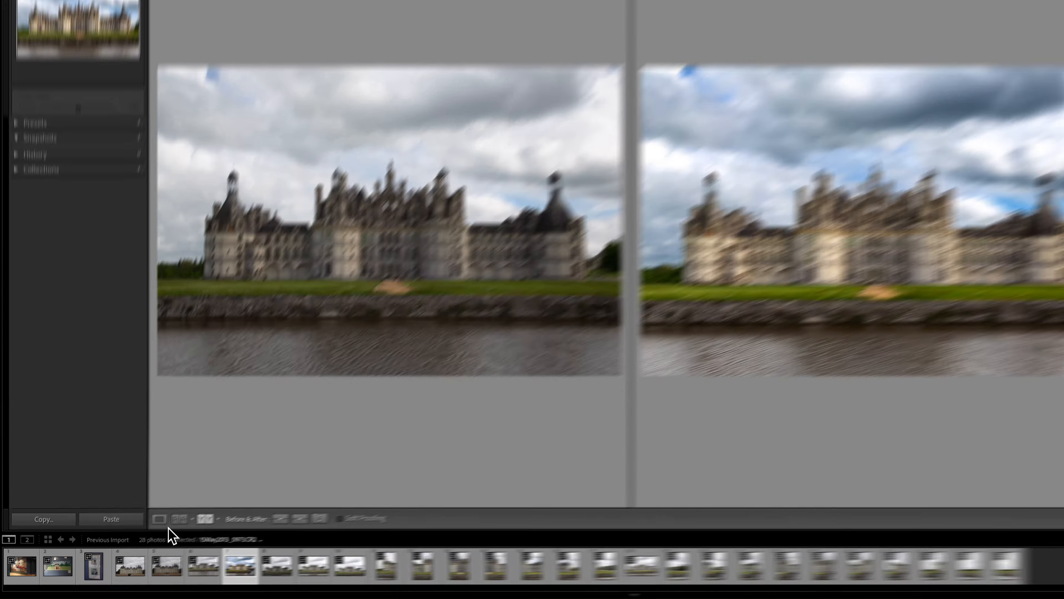
click(138, 532)
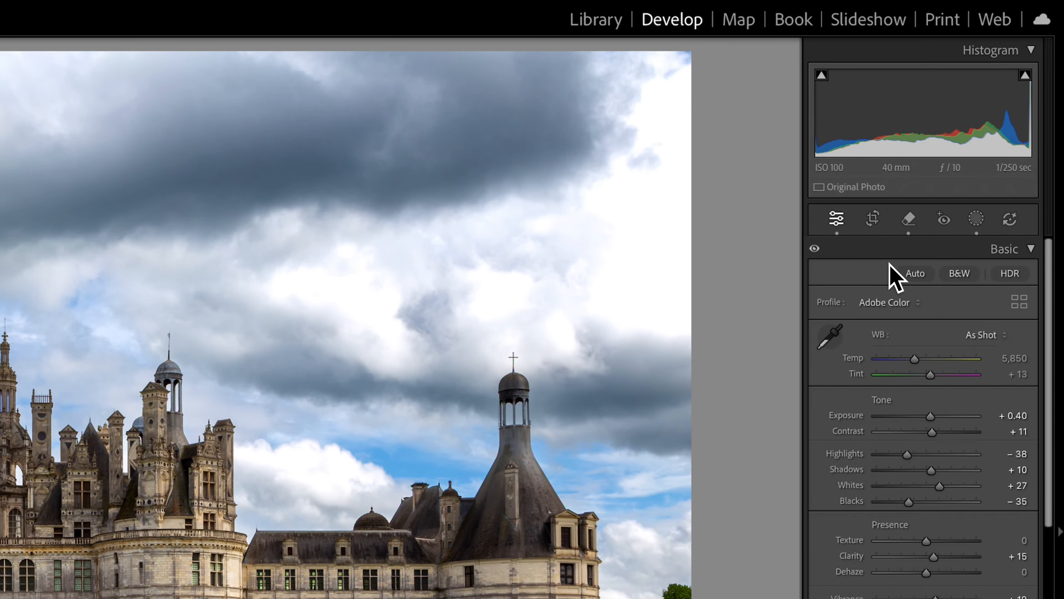
Step: Lower the sky mask's highlights and try darker and neutral exposures for the sky, settling at an exposure of about −0.8
click(969, 225)
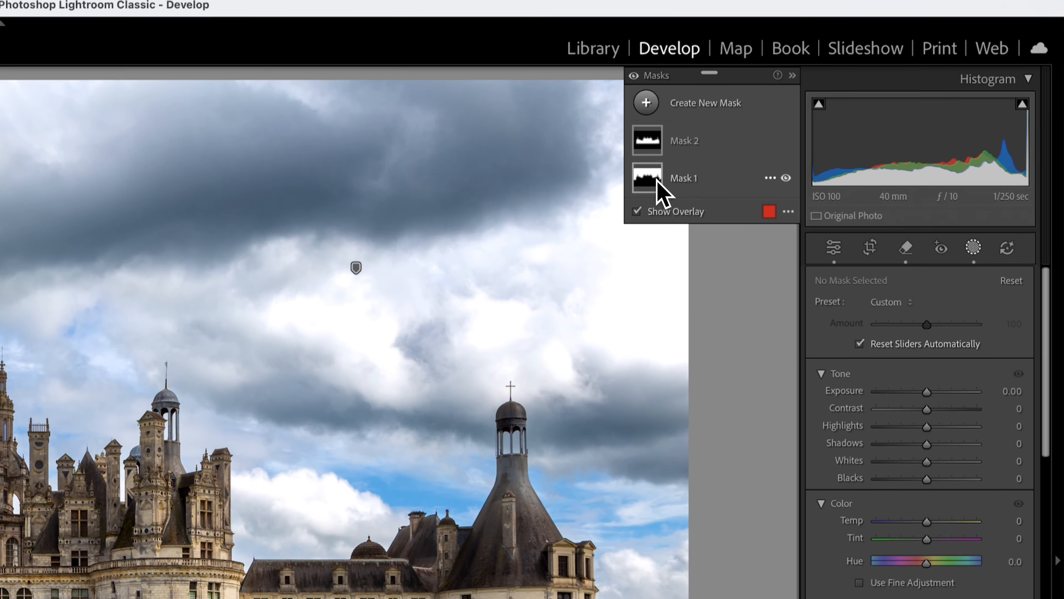
mouse_move(655, 162)
click(656, 202)
key(o)
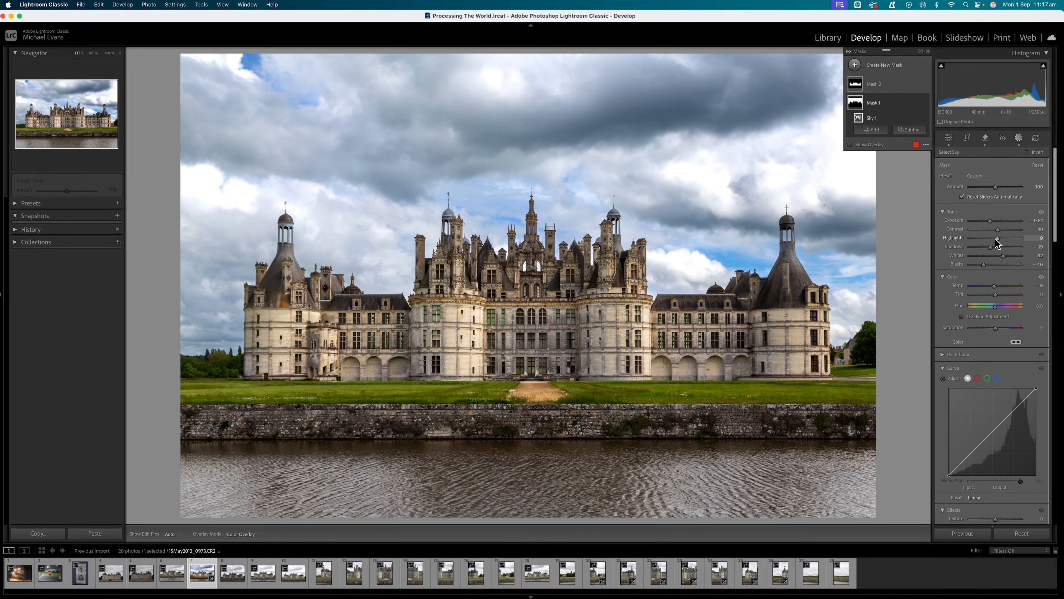
drag(995, 245, 982, 223)
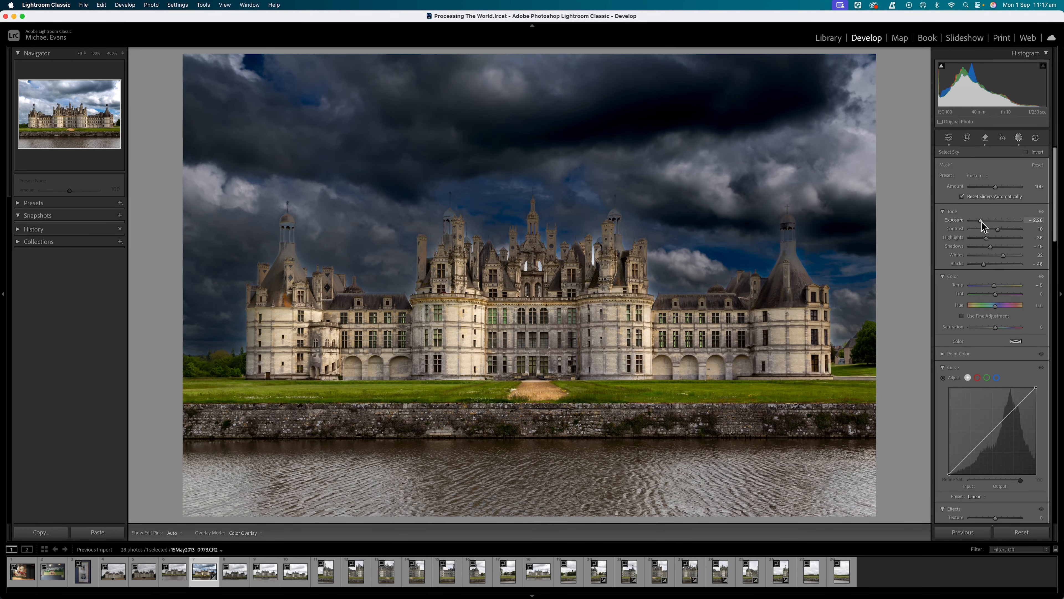
double_click(982, 222)
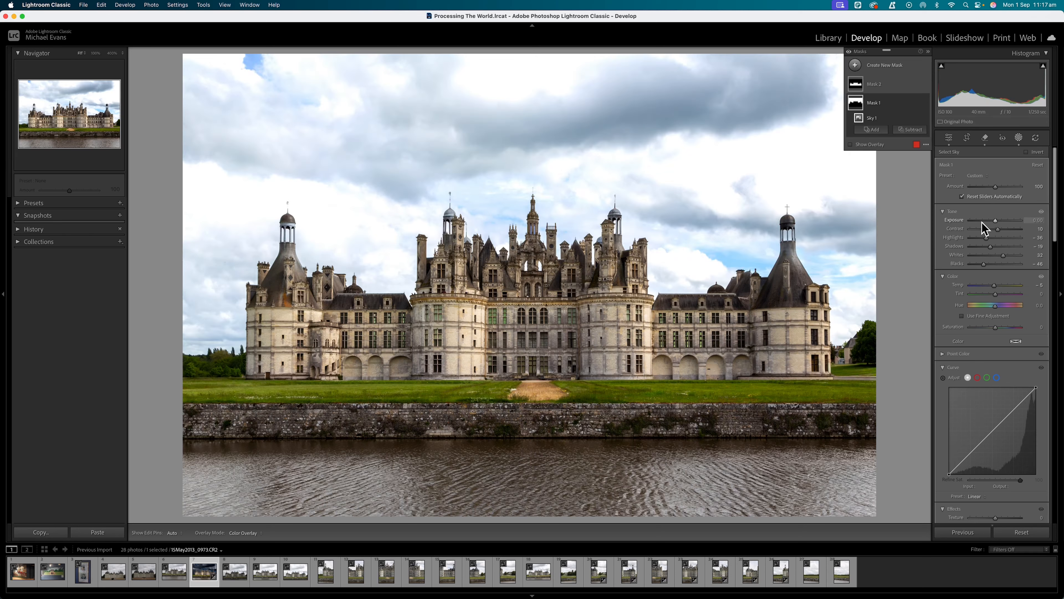
drag(982, 223, 990, 222)
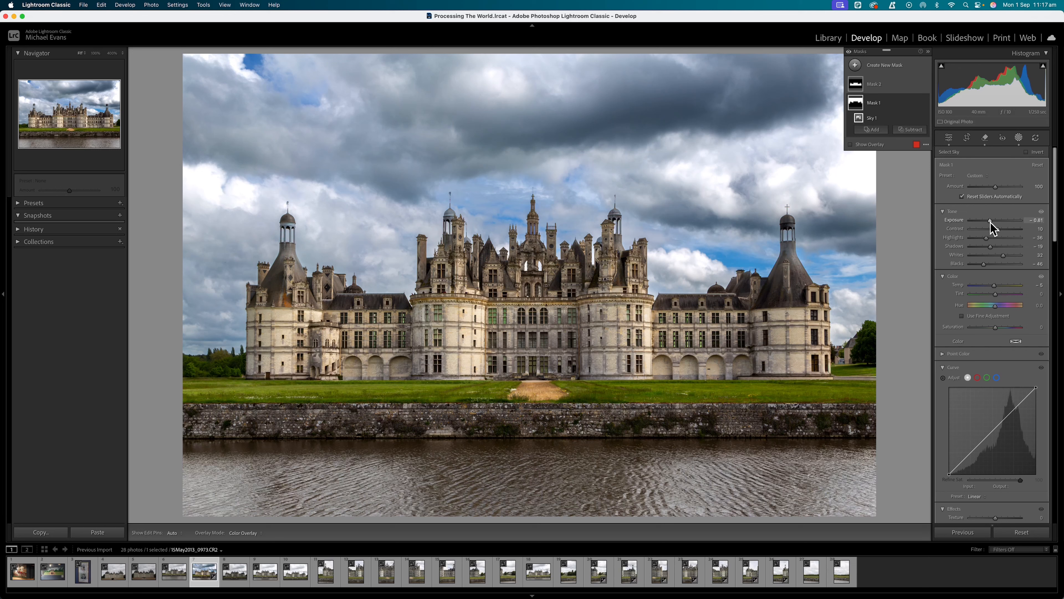
Step: Create a brush mask and paint over the brightest clouds on both sides of the sky
click(882, 66)
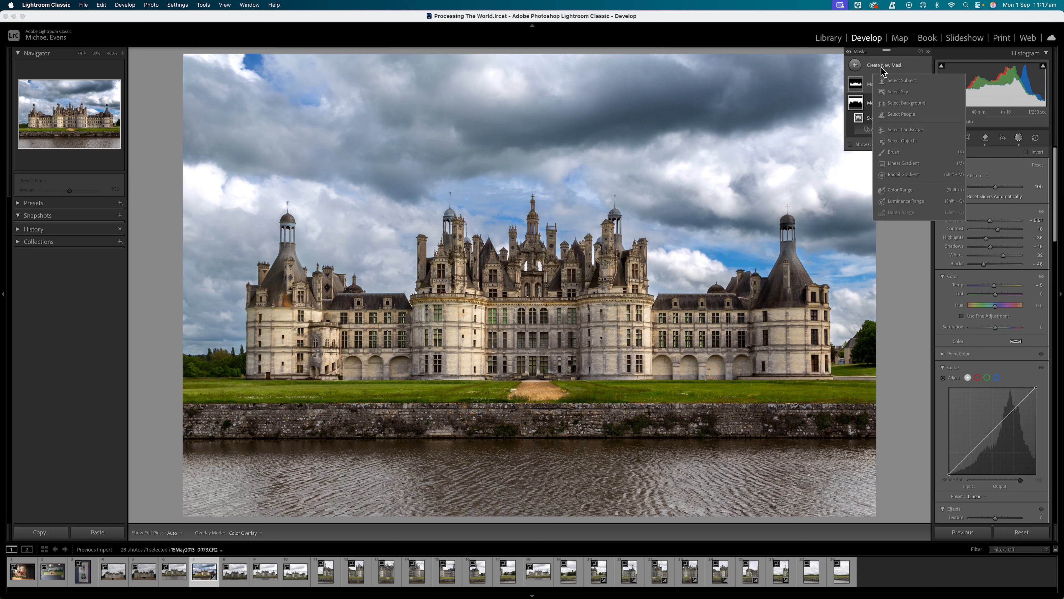
click(905, 152)
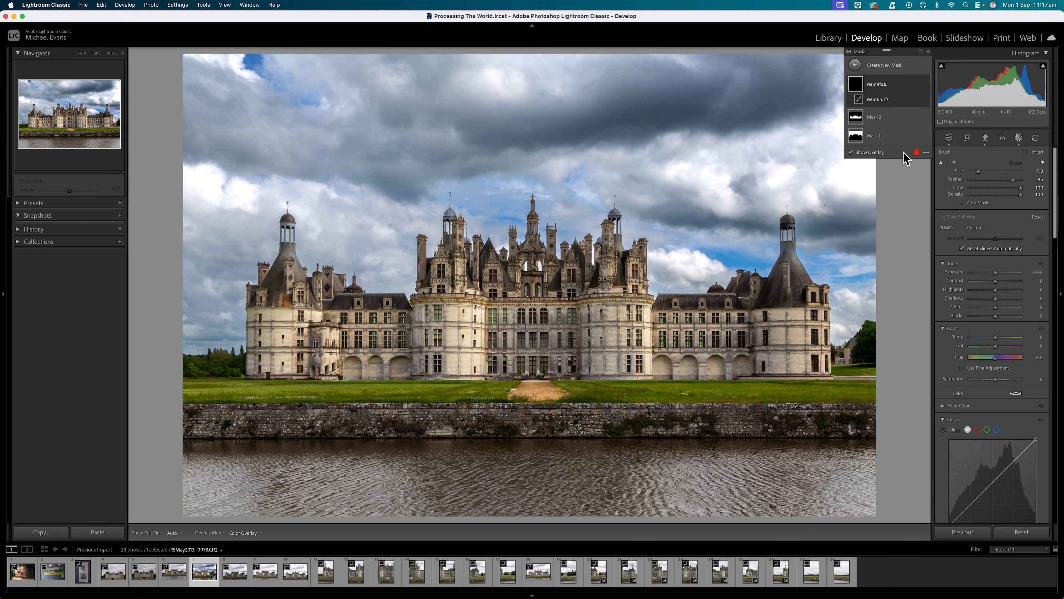
mouse_move(832, 184)
mouse_down()
mouse_move(868, 103)
mouse_move(857, 136)
mouse_move(835, 153)
mouse_move(729, 178)
mouse_up()
click(710, 177)
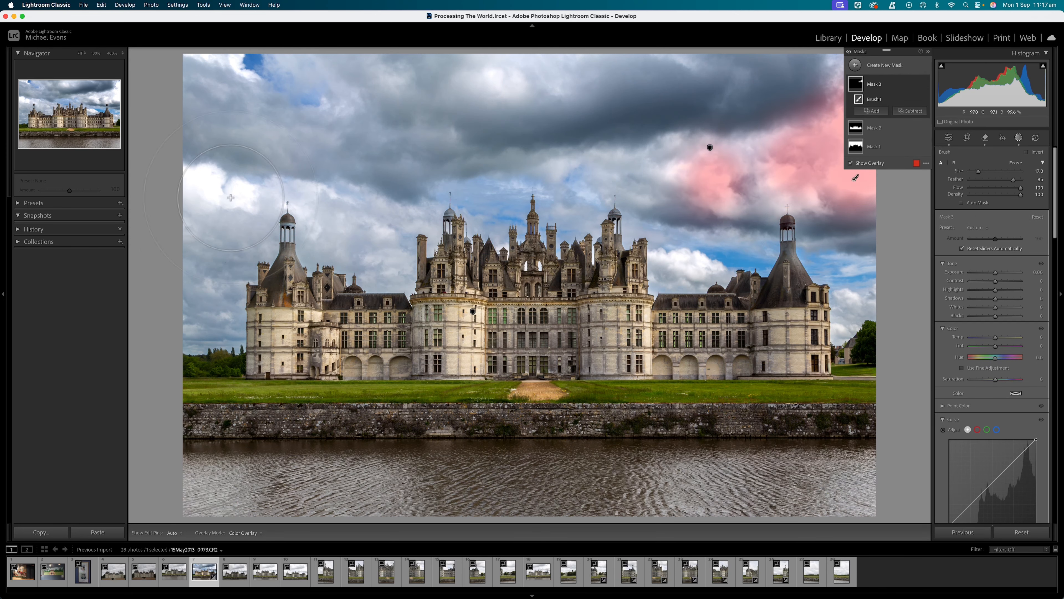
drag(223, 194, 194, 180)
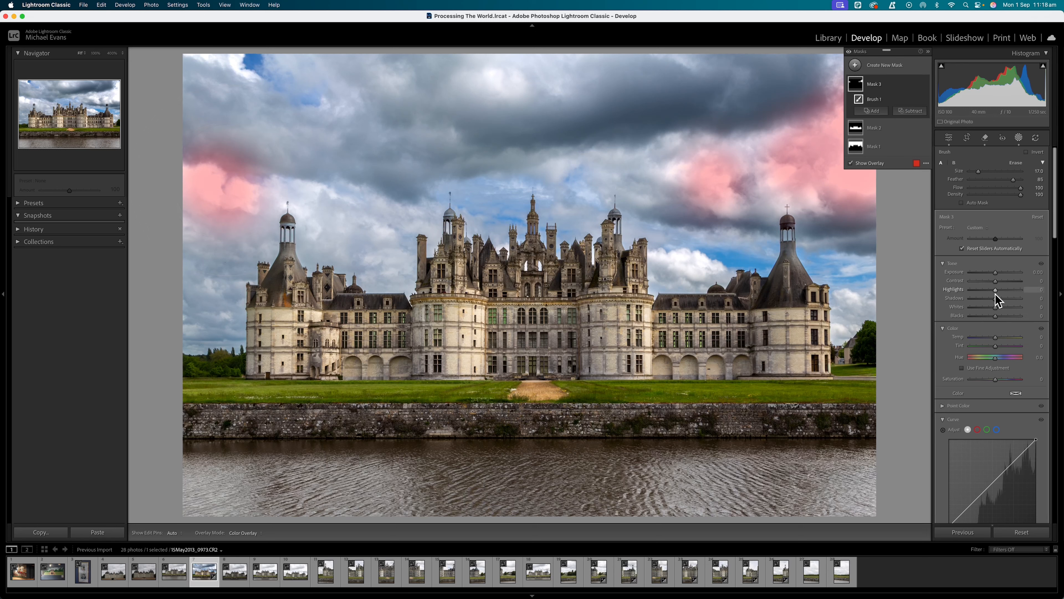
Step: Lower the cloud brush mask's highlights and reduce its exposure to about −0.6, and compare the mask off and on
mouse_move(994, 292)
mouse_down()
mouse_move(984, 293)
mouse_move(992, 274)
mouse_up()
drag(991, 274, 991, 273)
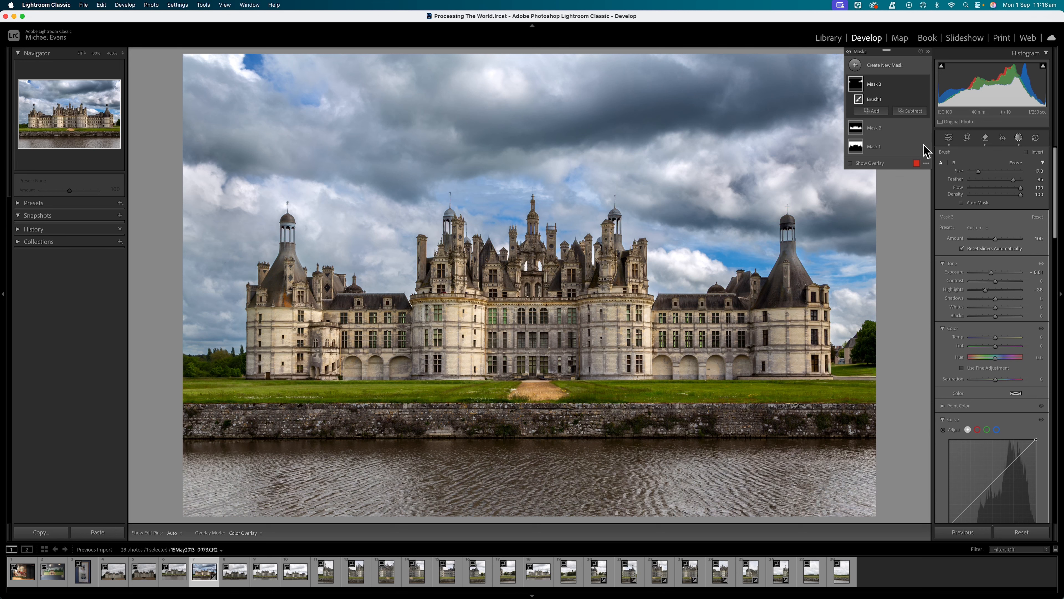
click(924, 85)
click(924, 85)
click(924, 84)
click(925, 85)
click(925, 85)
click(924, 84)
Step: Raise the whole photo's exposure to about +0.60 in the global adjustments
click(949, 141)
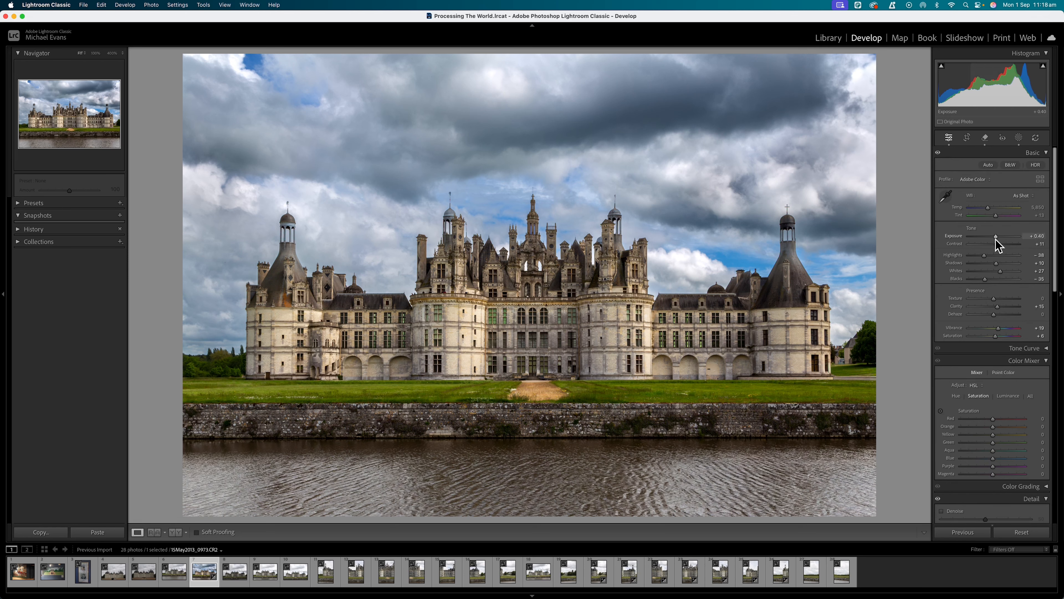
drag(996, 238, 996, 238)
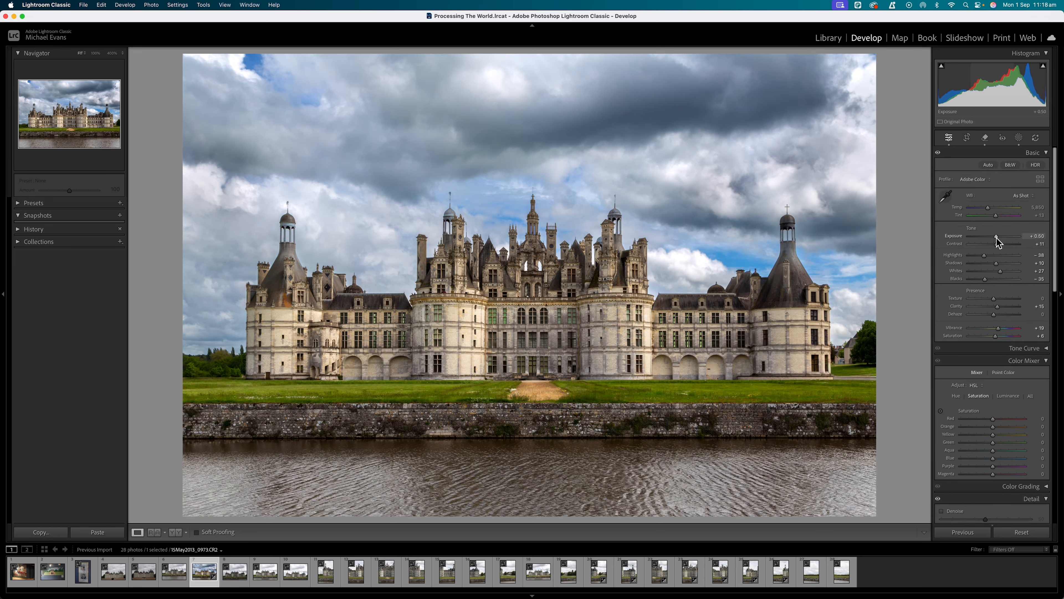